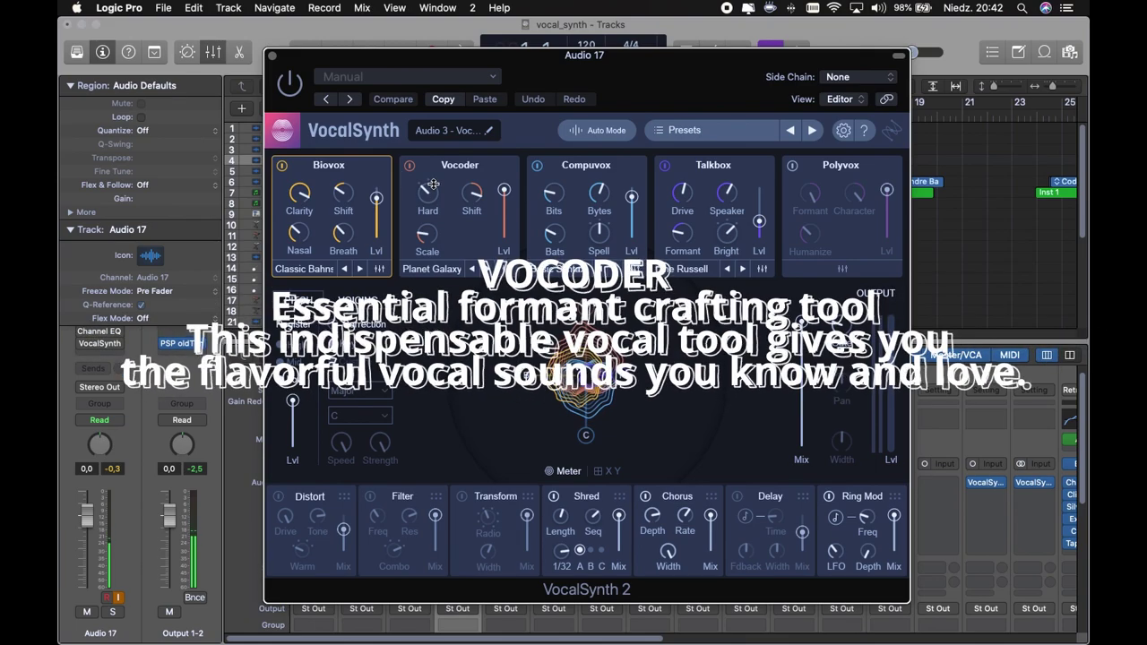
Open and close the Biovox advanced settings, and move Distort behind Filter in the effects chain
{"action": "mouse_move", "coordinate": [564, 185]}
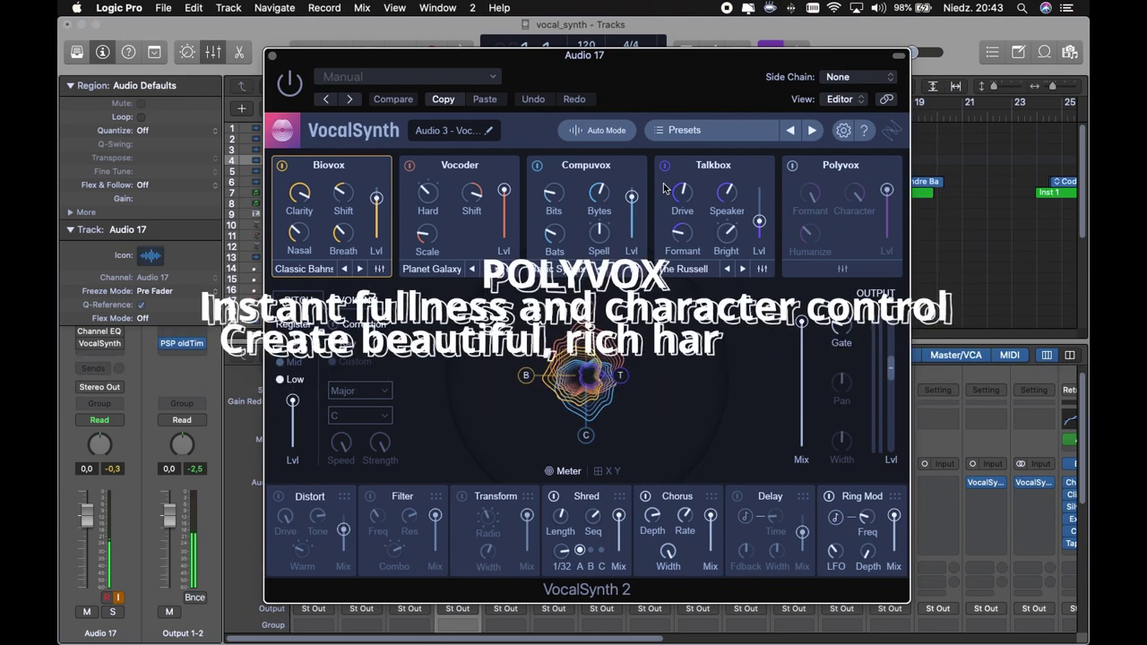
{"action": "left_click", "coordinate": [381, 270]}
{"action": "left_click", "coordinate": [381, 270]}
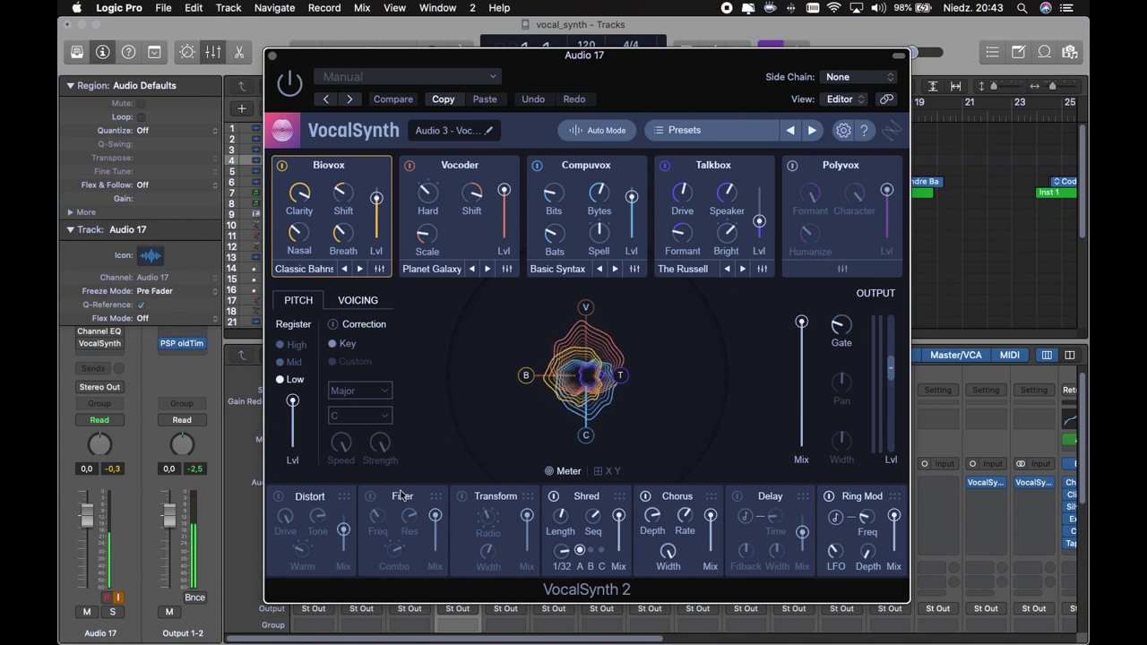
{"action": "left_click_drag", "start_coordinate": [346, 496], "coordinate": [414, 413]}
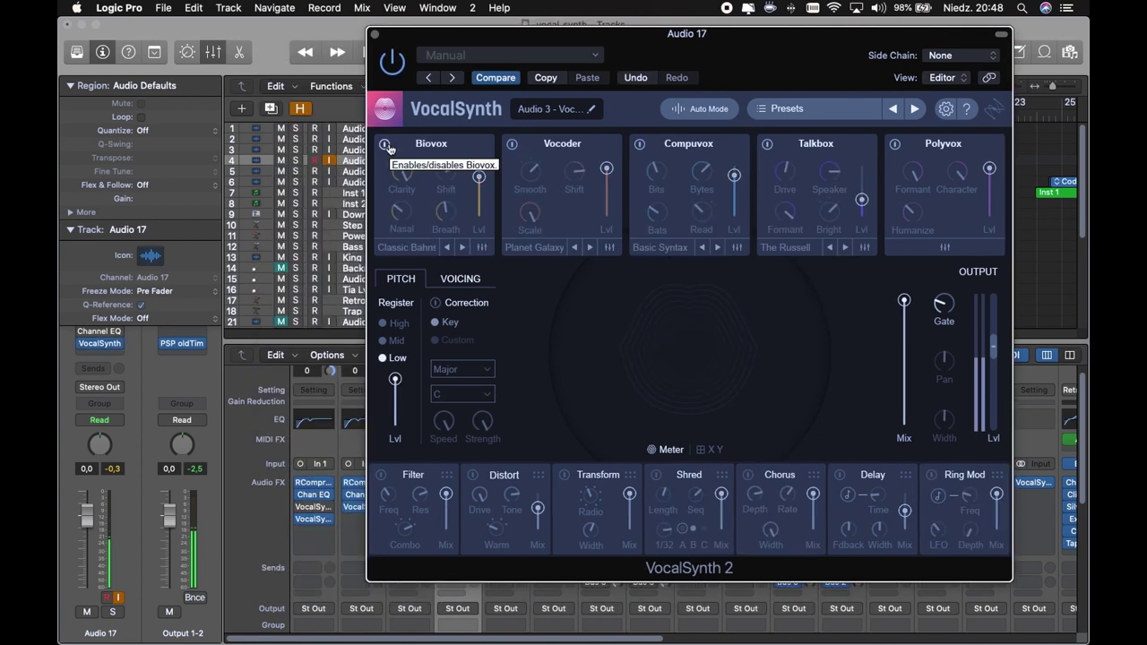
Enable Biovox and set its OSC 1 pitch to +24 in the advanced settings
{"action": "left_click", "coordinate": [386, 146]}
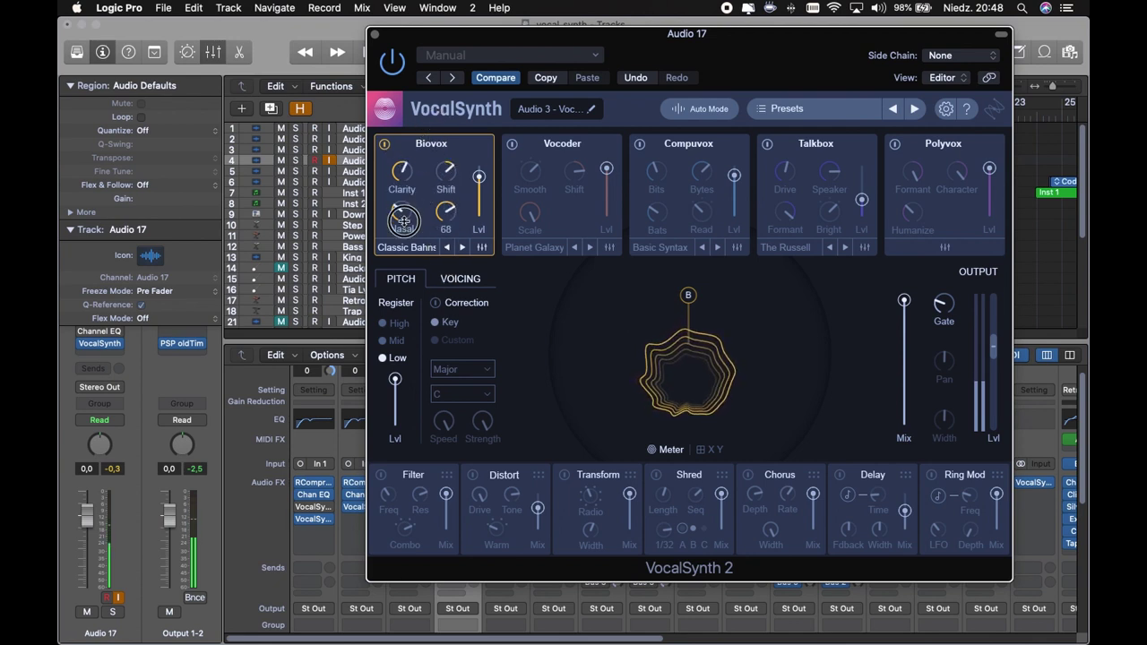
{"action": "left_click", "coordinate": [483, 247]}
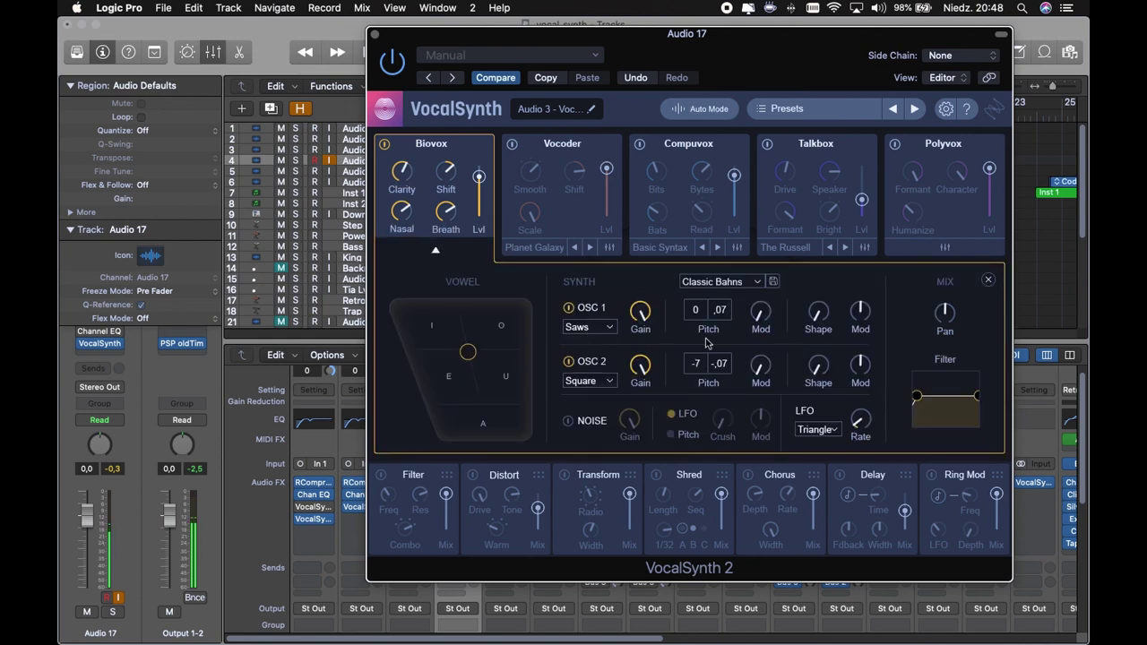
{"action": "left_click_drag", "start_coordinate": [685, 310], "coordinate": [699, 204]}
Turn on the Biovox noise source, toggle OSC 2 off and back on, and switch OSC 1 off
{"action": "left_click", "coordinate": [568, 420]}
{"action": "left_click", "coordinate": [597, 364]}
{"action": "left_click", "coordinate": [594, 362]}
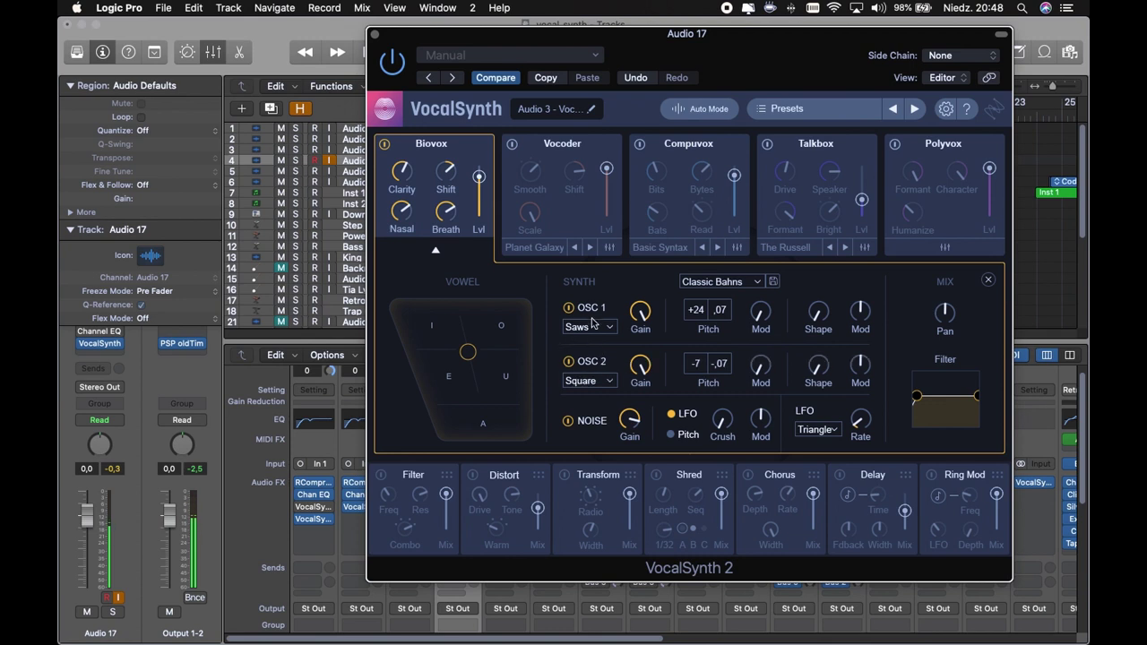
{"action": "left_click", "coordinate": [591, 308]}
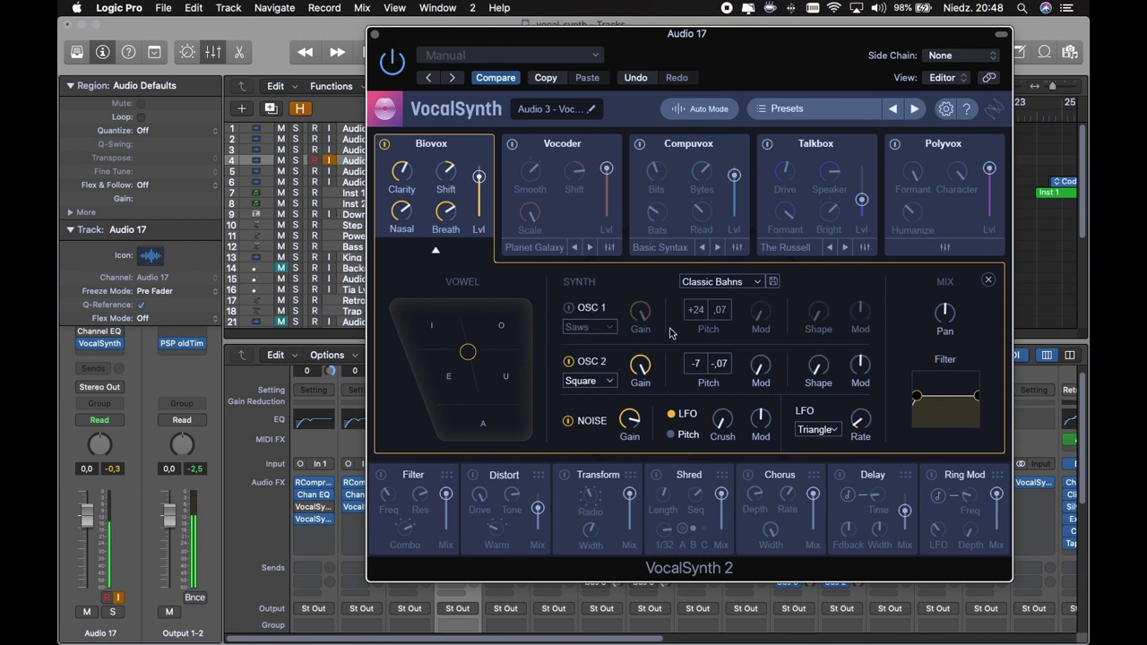
Lower the Biovox Nasal amount and sweep the vowel point down the vowel pad towards A
{"action": "left_click", "coordinate": [469, 349]}
{"action": "left_click_drag", "start_coordinate": [394, 200], "coordinate": [305, 214]}
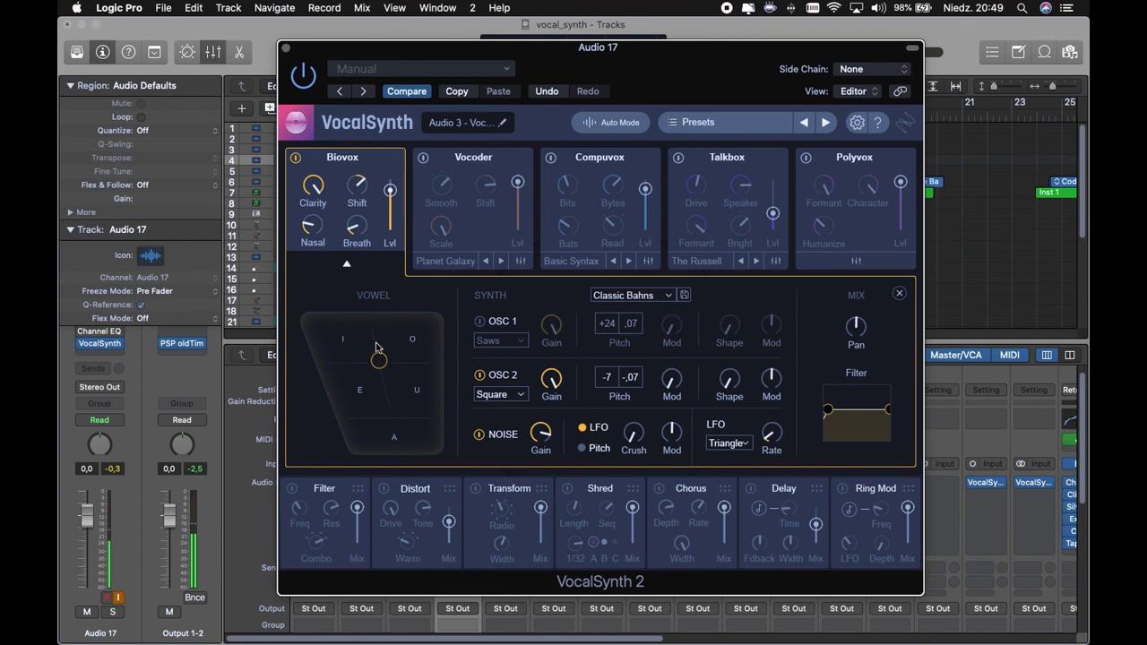
{"action": "left_click_drag", "start_coordinate": [381, 367], "coordinate": [381, 367]}
{"action": "left_click_drag", "start_coordinate": [380, 363], "coordinate": [381, 483]}
Switch from Biovox to Vocoder and lower the Low register's pitch level to its minimum
{"action": "left_click", "coordinate": [295, 158]}
{"action": "left_click", "coordinate": [423, 157]}
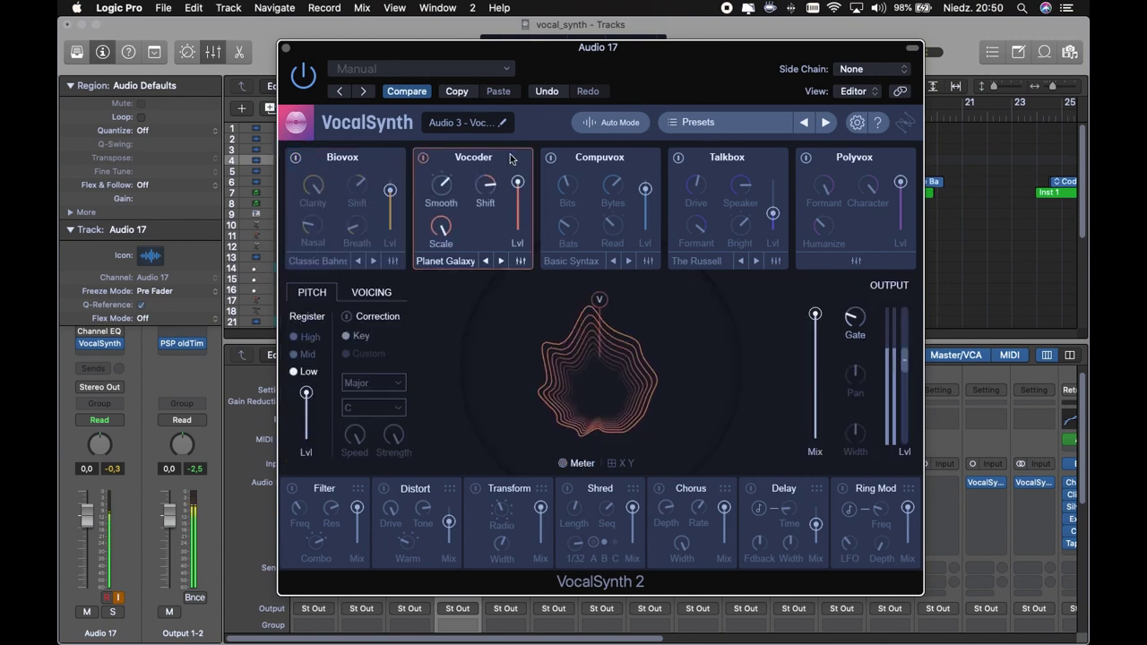
{"action": "left_click_drag", "start_coordinate": [306, 394], "coordinate": [309, 457]}
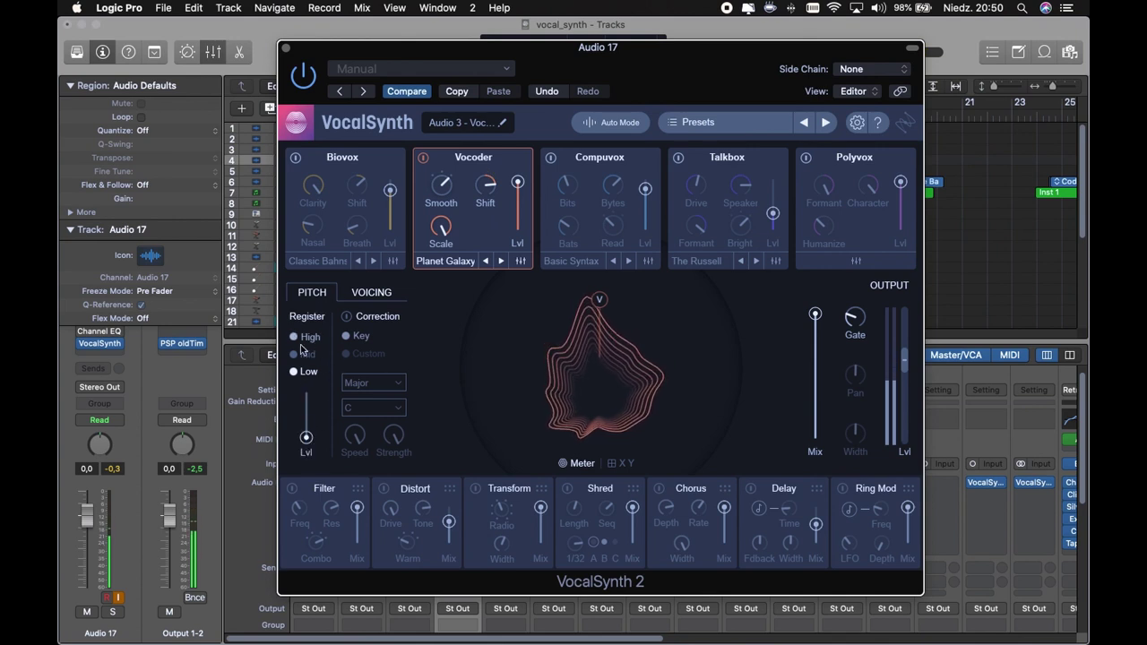
Set the Vocoder to Hard mode, lower its Scale and raise its Shift
{"action": "left_click", "coordinate": [441, 199]}
{"action": "left_click_drag", "start_coordinate": [451, 227], "coordinate": [473, 295]}
{"action": "left_click_drag", "start_coordinate": [481, 191], "coordinate": [487, 146]}
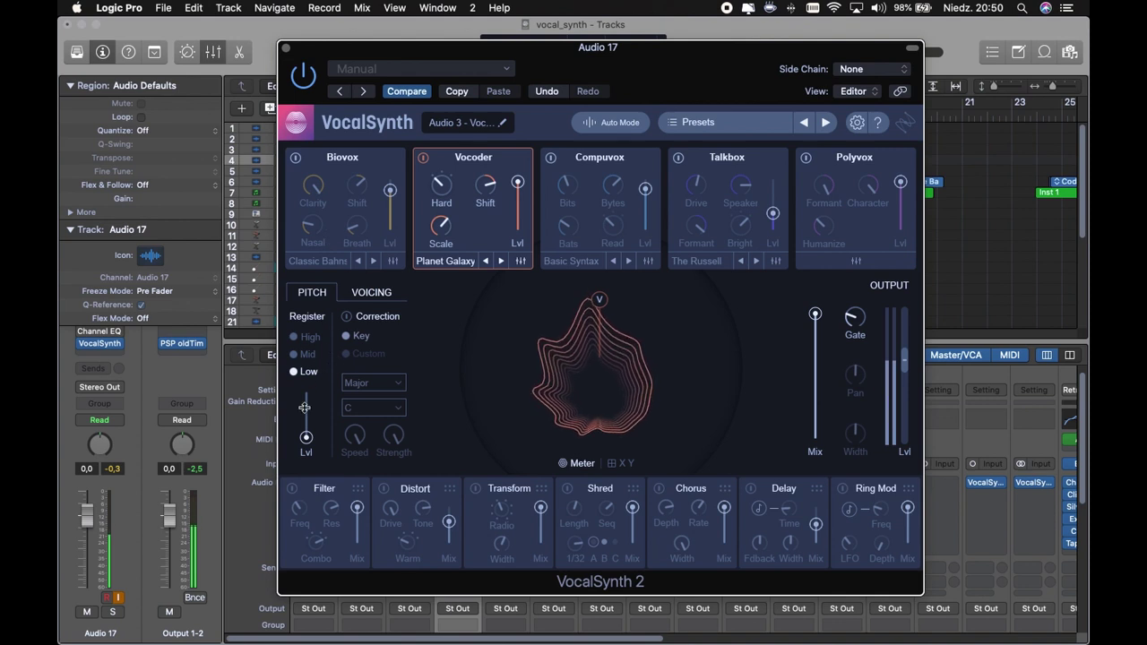
Try the Mid and High pitch registers with the level at maximum, and bring the level back to 0
{"action": "left_click_drag", "start_coordinate": [306, 437], "coordinate": [311, 373]}
{"action": "left_click", "coordinate": [308, 355]}
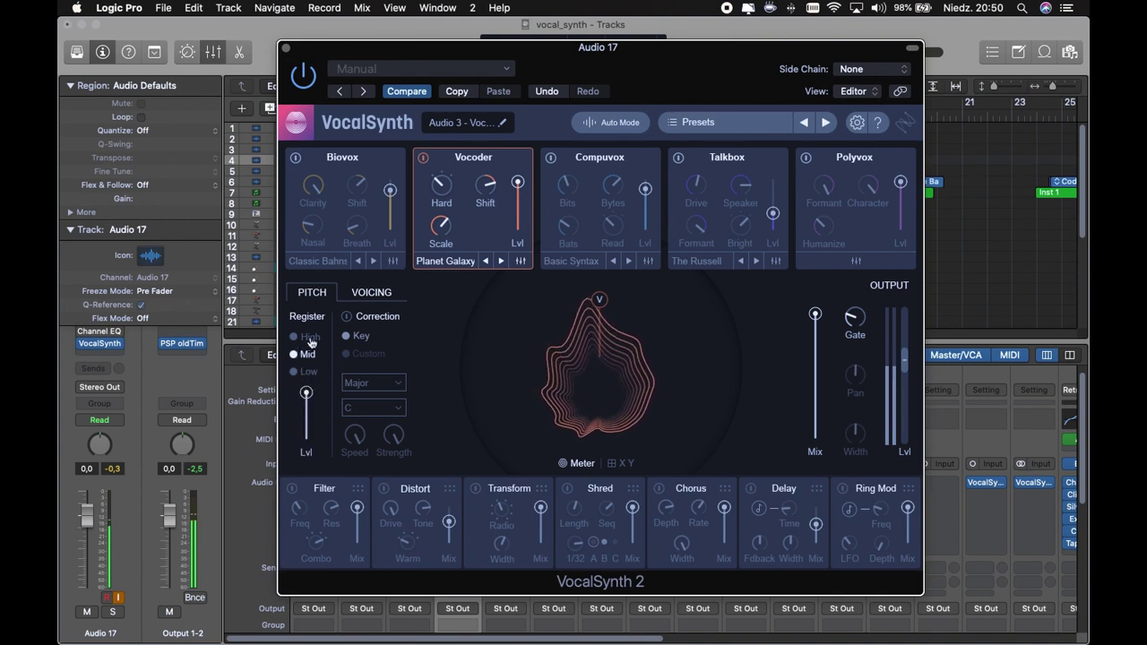
{"action": "left_click", "coordinate": [310, 337]}
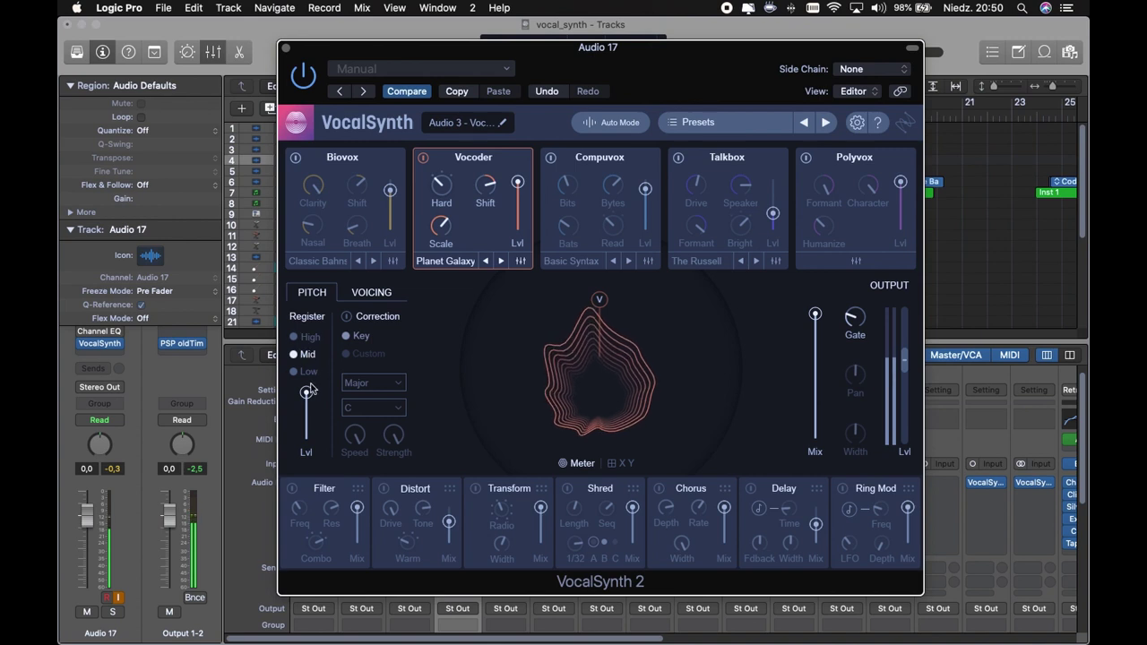
{"action": "left_click", "coordinate": [313, 338]}
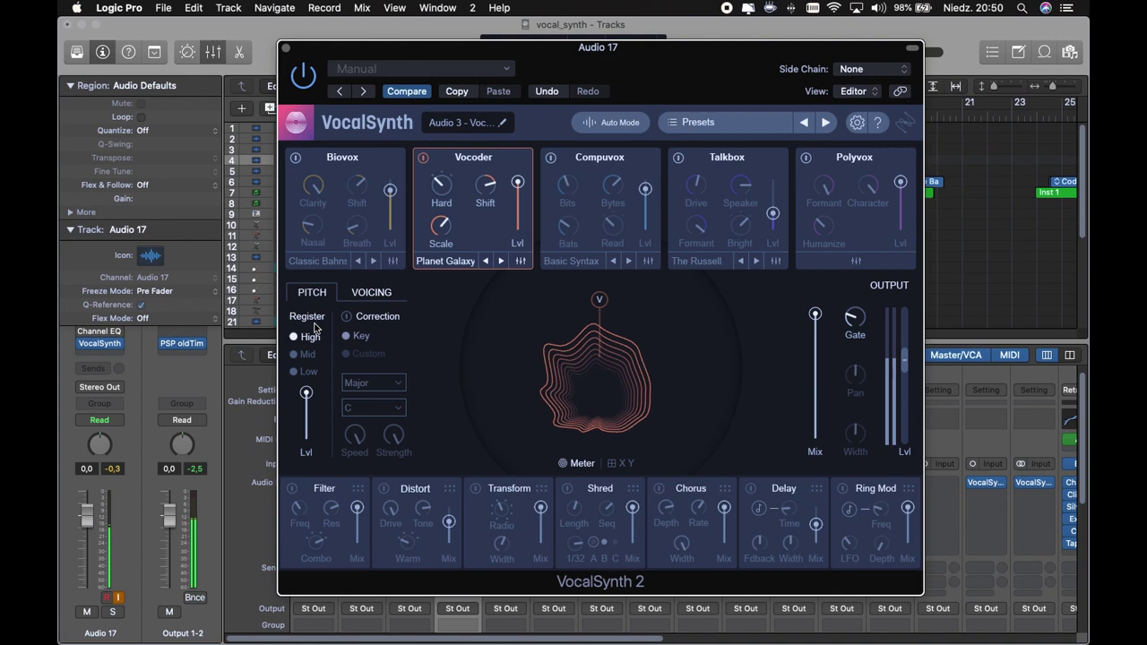
{"action": "left_click_drag", "start_coordinate": [305, 393], "coordinate": [329, 409]}
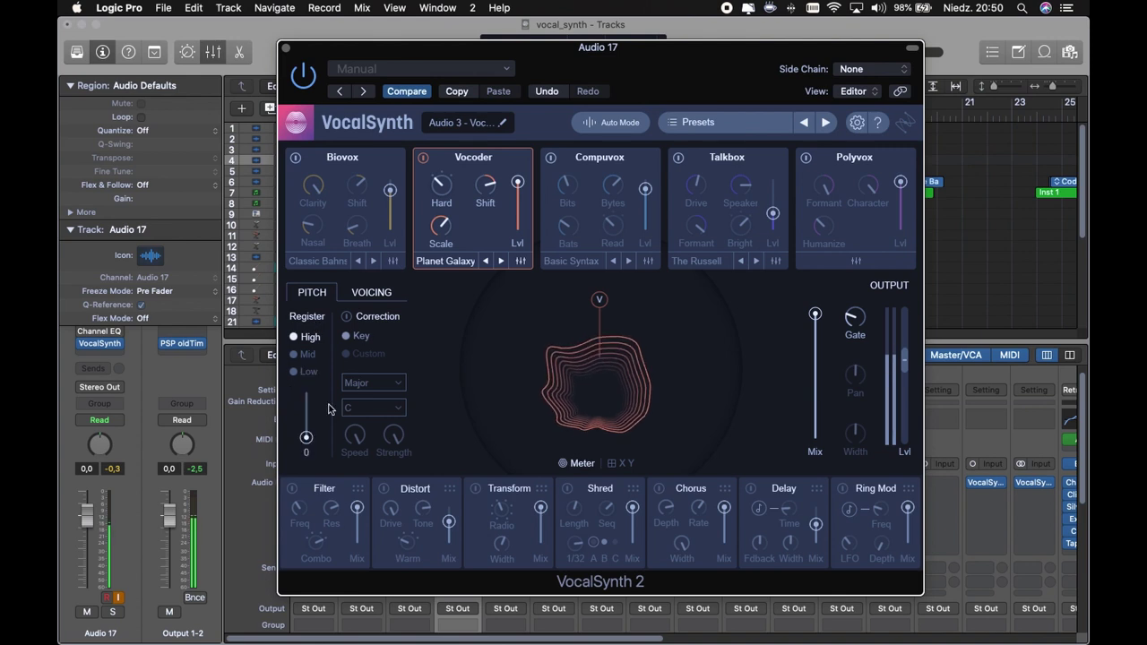
Try pitch correction with a custom note selection, return it to Key mode and switch correction off
{"action": "left_click", "coordinate": [366, 319]}
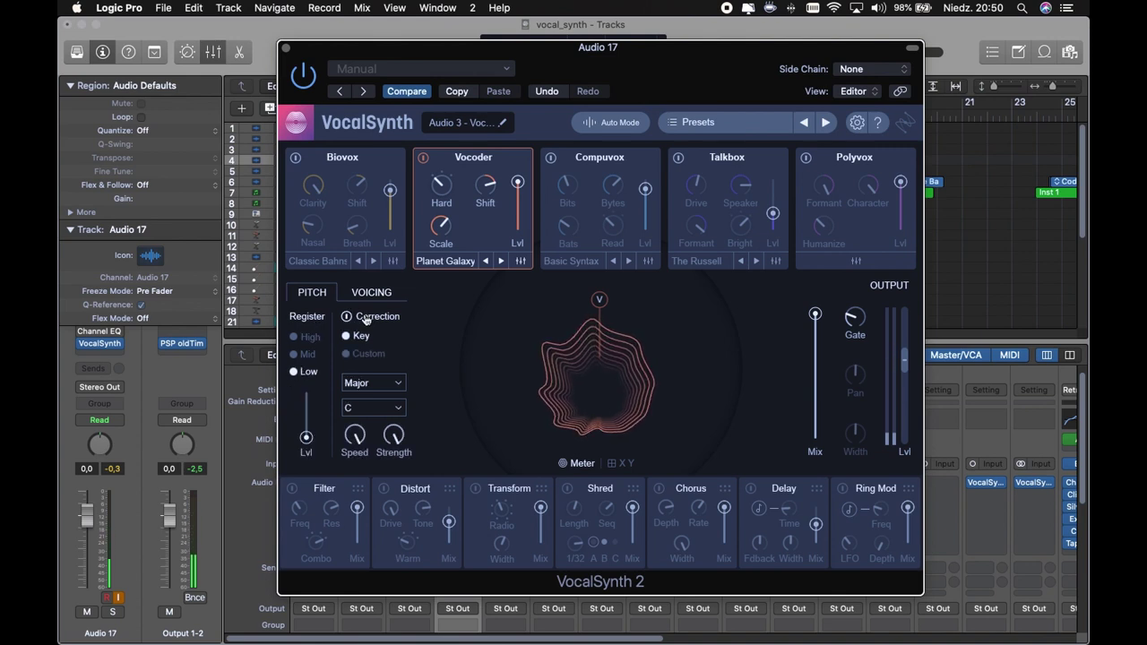
{"action": "left_click", "coordinate": [370, 384]}
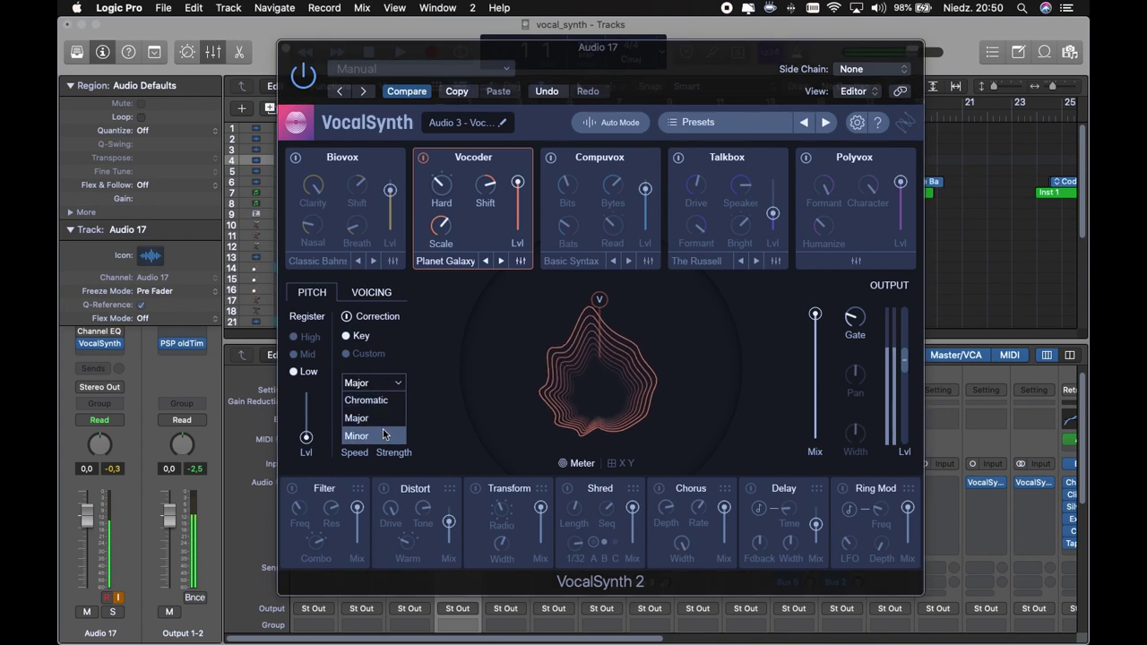
{"action": "left_click", "coordinate": [388, 404]}
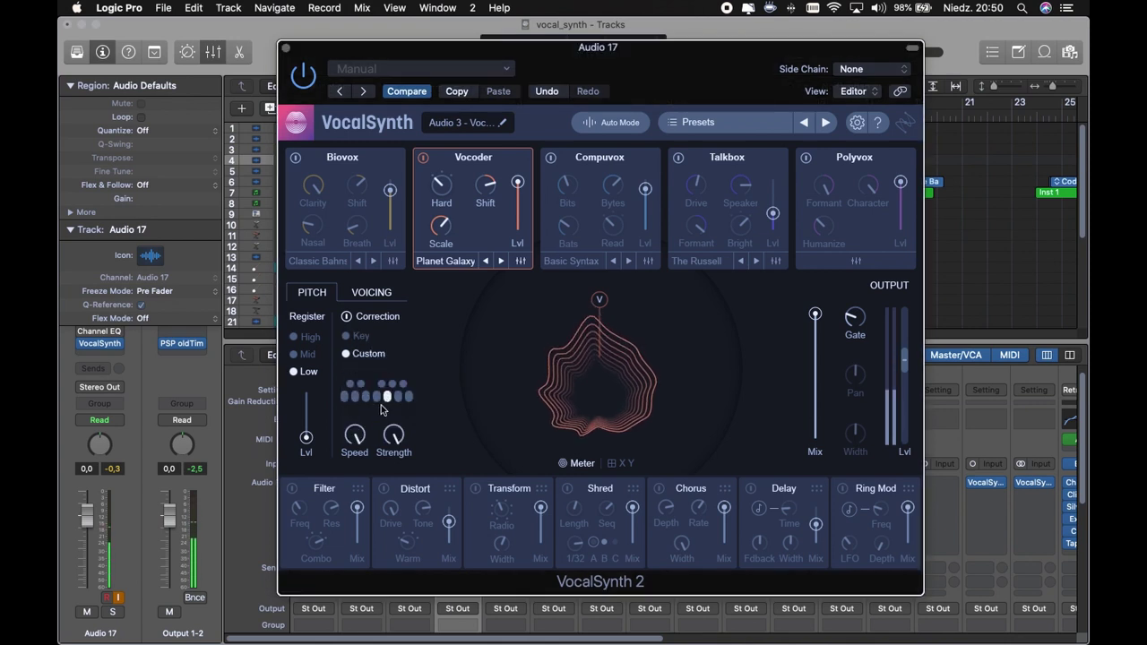
{"action": "left_click", "coordinate": [356, 335]}
{"action": "left_click", "coordinate": [365, 318]}
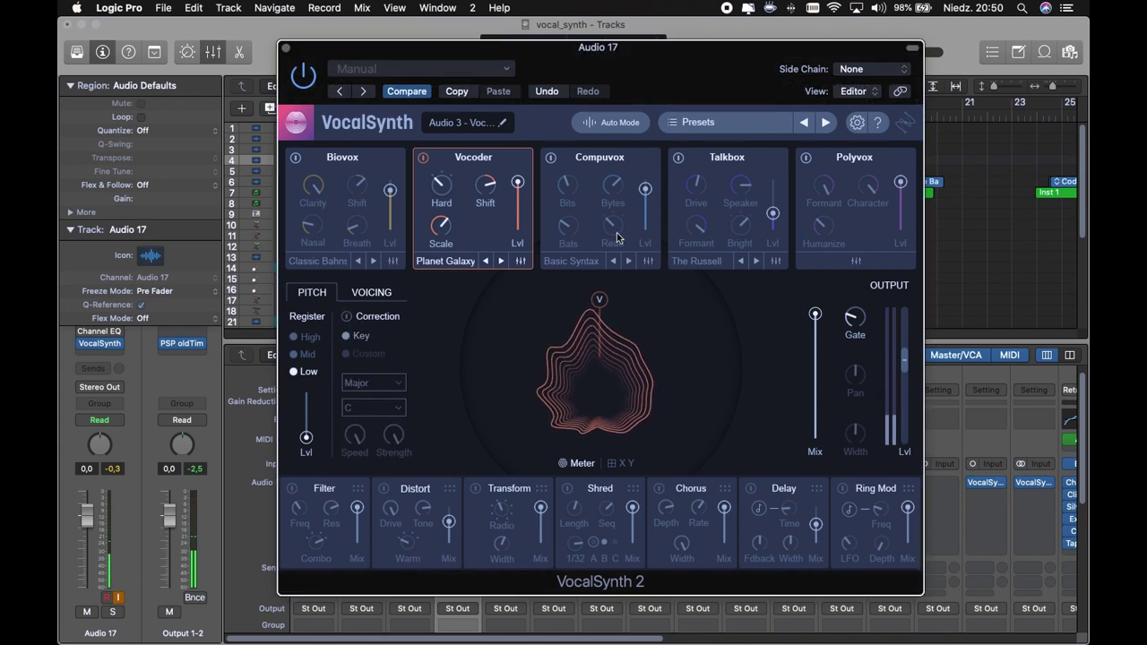
Inspect the Vocoder advanced settings, close them, and switch from Vocoder to Compuvox
{"action": "left_click", "coordinate": [522, 261]}
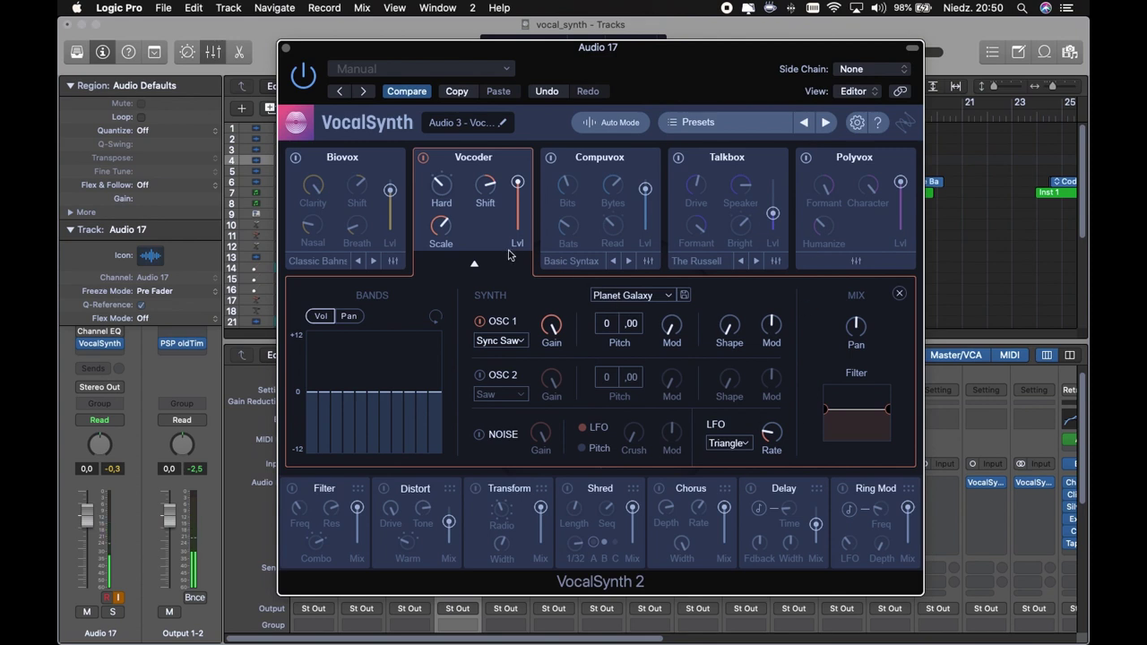
{"action": "left_click", "coordinate": [474, 263]}
{"action": "left_click", "coordinate": [592, 157]}
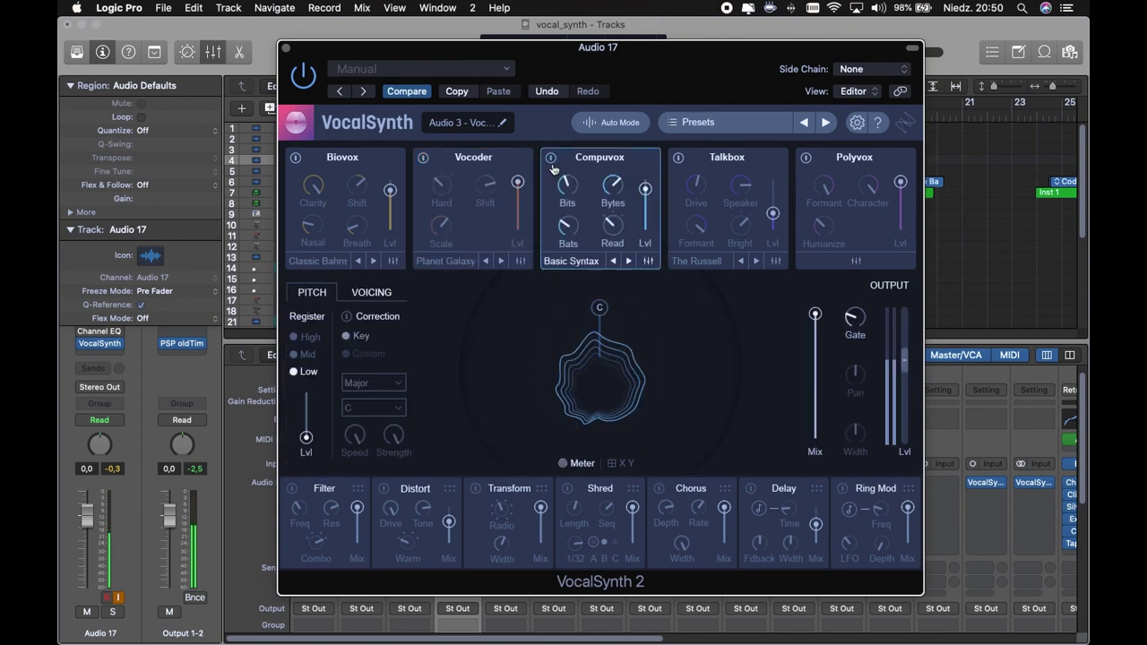
Try the Compuvox Math mode and return it to Read
{"action": "mouse_move", "coordinate": [613, 186]}
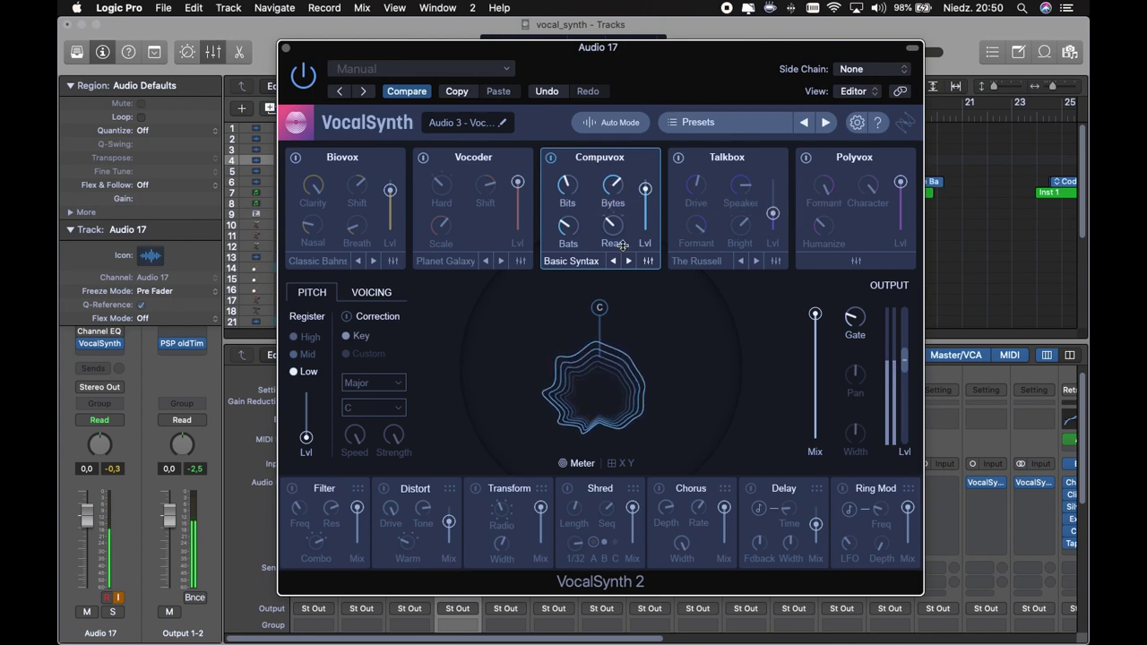
{"action": "left_click_drag", "start_coordinate": [614, 229], "coordinate": [610, 192]}
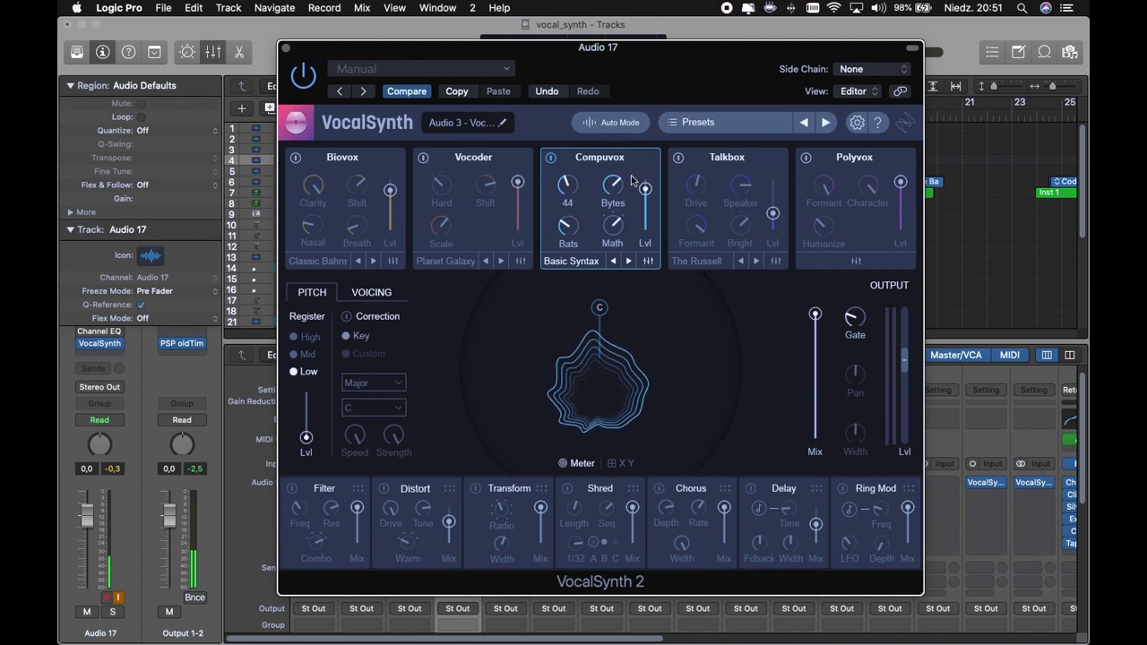
{"action": "left_click_drag", "start_coordinate": [607, 216], "coordinate": [622, 259]}
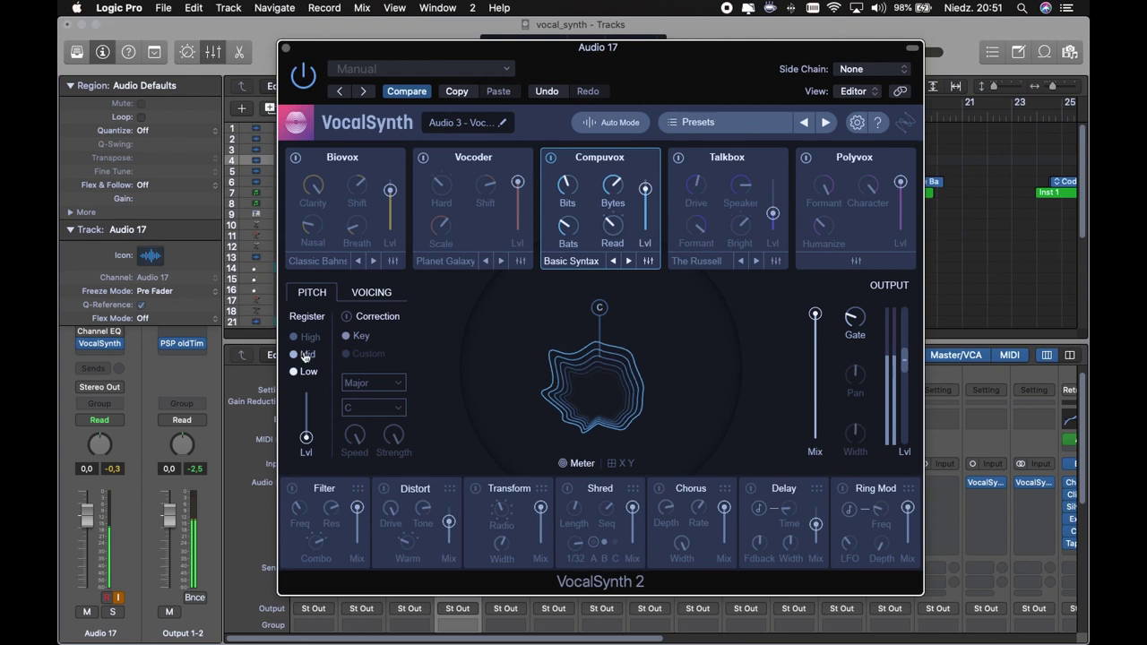
Raise the register's pitch level to maximum, and set Compuvox to Bits 62, Bats 69 and Spell mode with lower Bytes
{"action": "left_click_drag", "start_coordinate": [306, 437], "coordinate": [347, 381]}
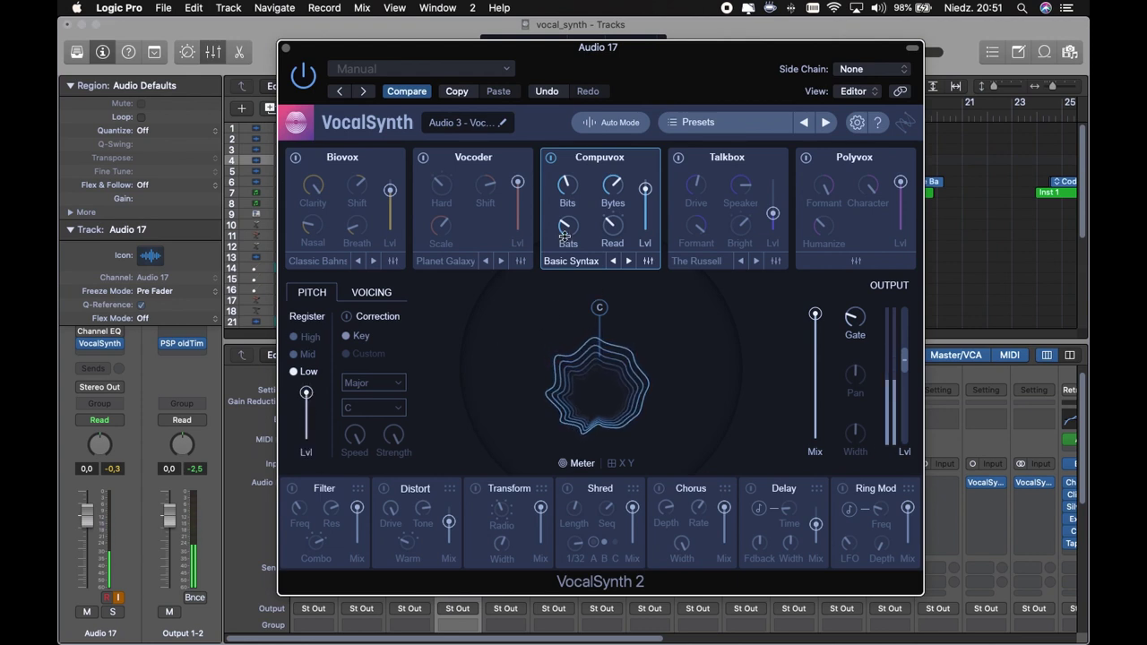
{"action": "left_click_drag", "start_coordinate": [567, 183], "coordinate": [602, 129]}
{"action": "left_click_drag", "start_coordinate": [611, 177], "coordinate": [635, 61]}
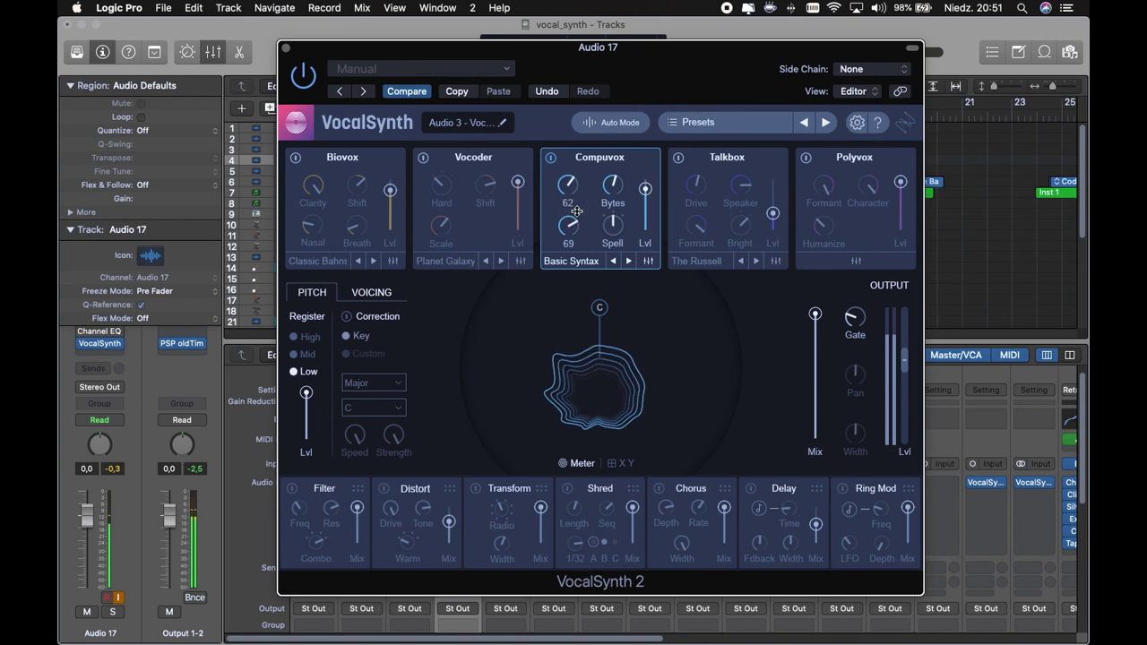
Switch from Compuvox to Talkbox and open the Talkbox advanced settings
{"action": "left_click", "coordinate": [549, 161]}
{"action": "left_click", "coordinate": [713, 203]}
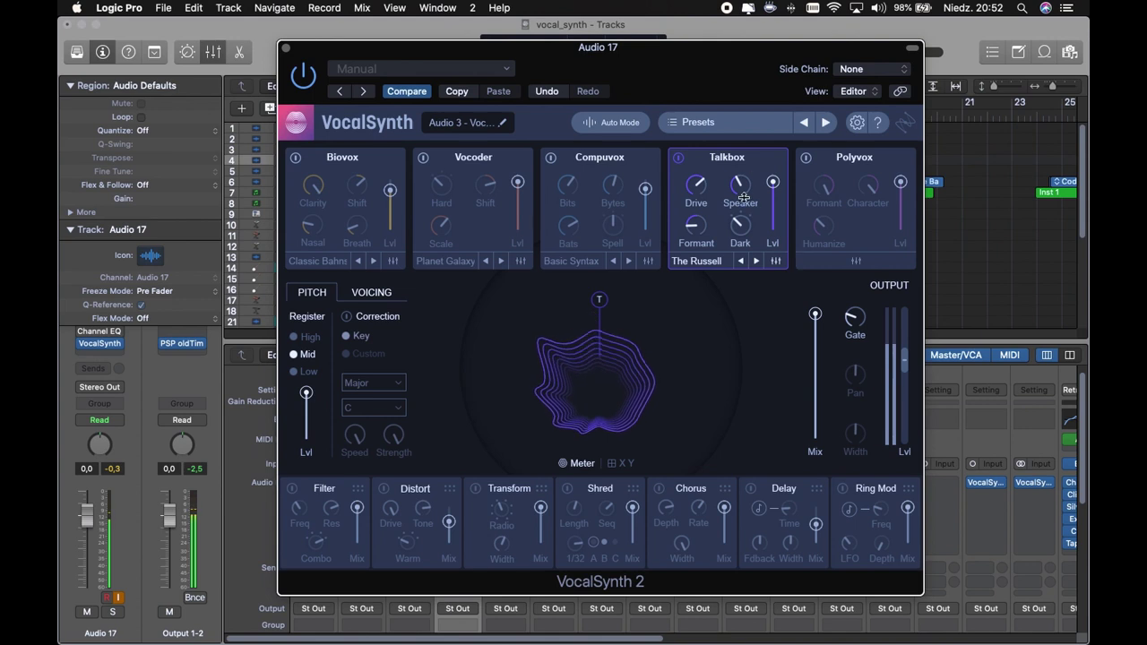
{"action": "left_click", "coordinate": [775, 261]}
Switch from Talkbox to Polyvox in the Low pitch register, and adjust the Humanize amount
{"action": "left_click", "coordinate": [801, 195]}
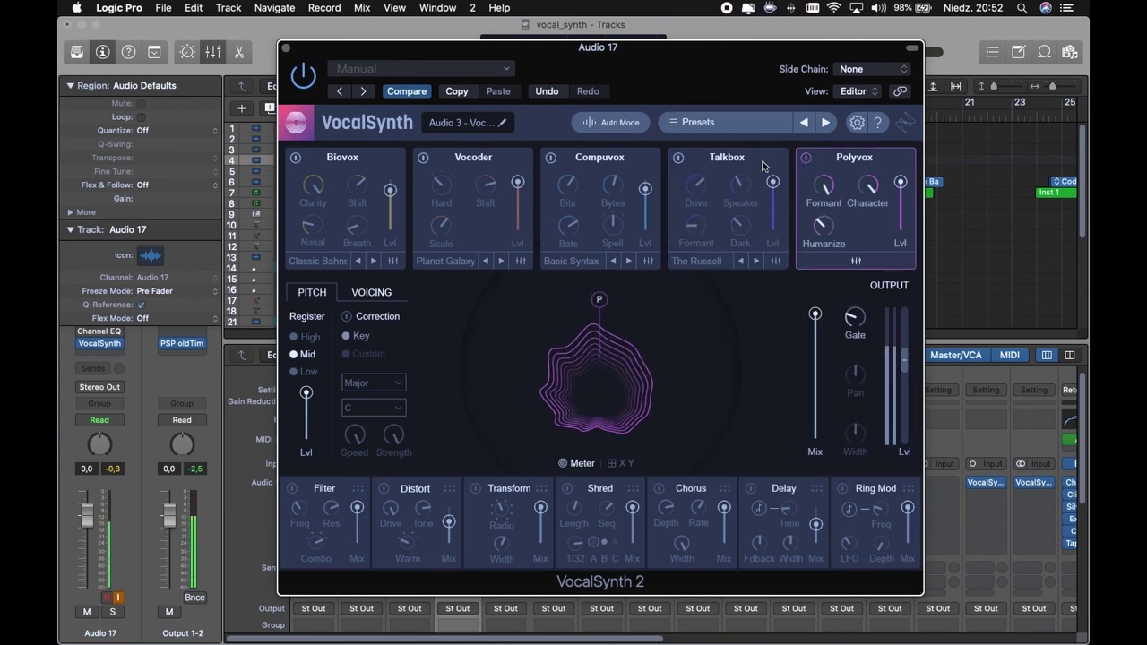
{"action": "left_click", "coordinate": [293, 371]}
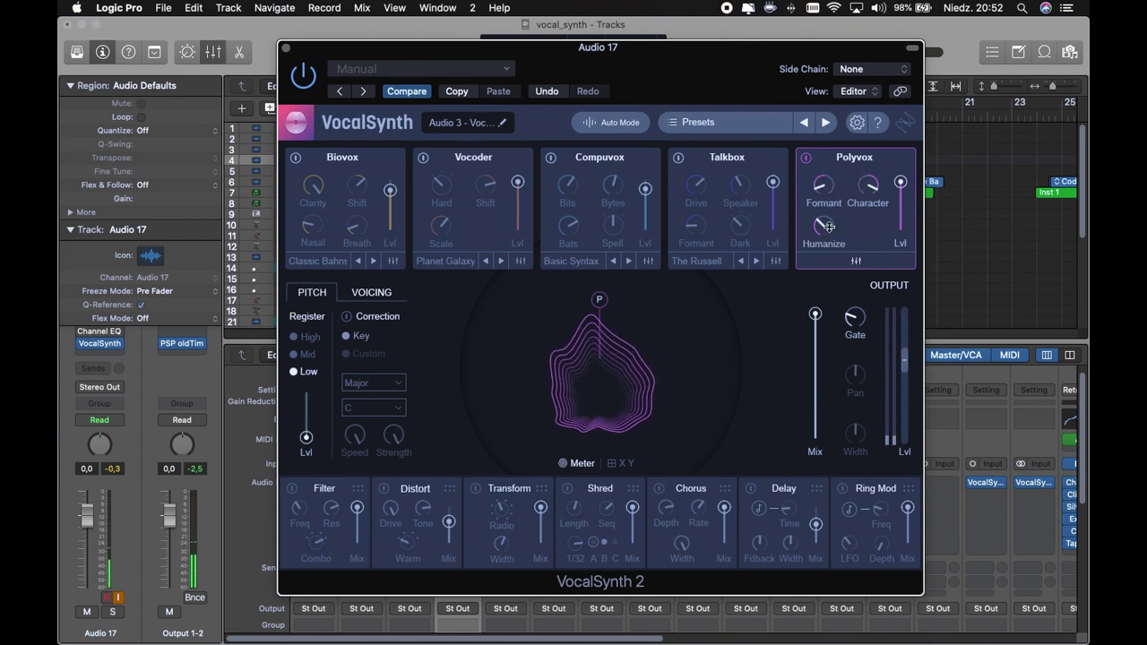
{"action": "left_click_drag", "start_coordinate": [823, 225], "coordinate": [847, 280]}
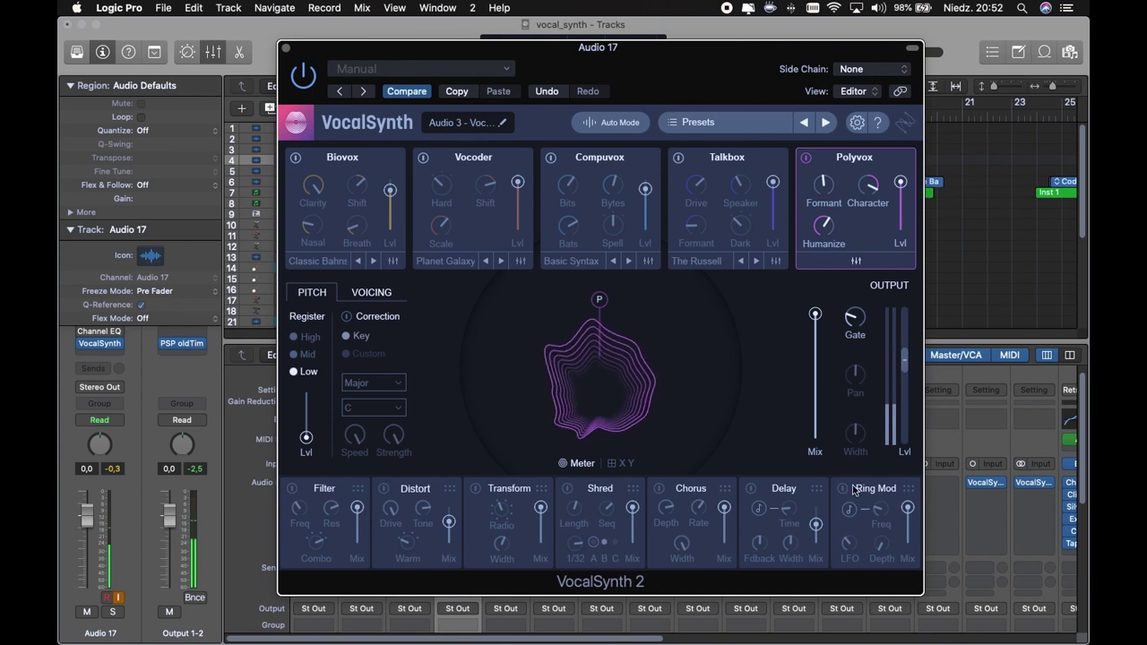
Enable the Filter effect and set its frequency to 3416 and its type to NY HP
{"action": "left_click", "coordinate": [291, 488]}
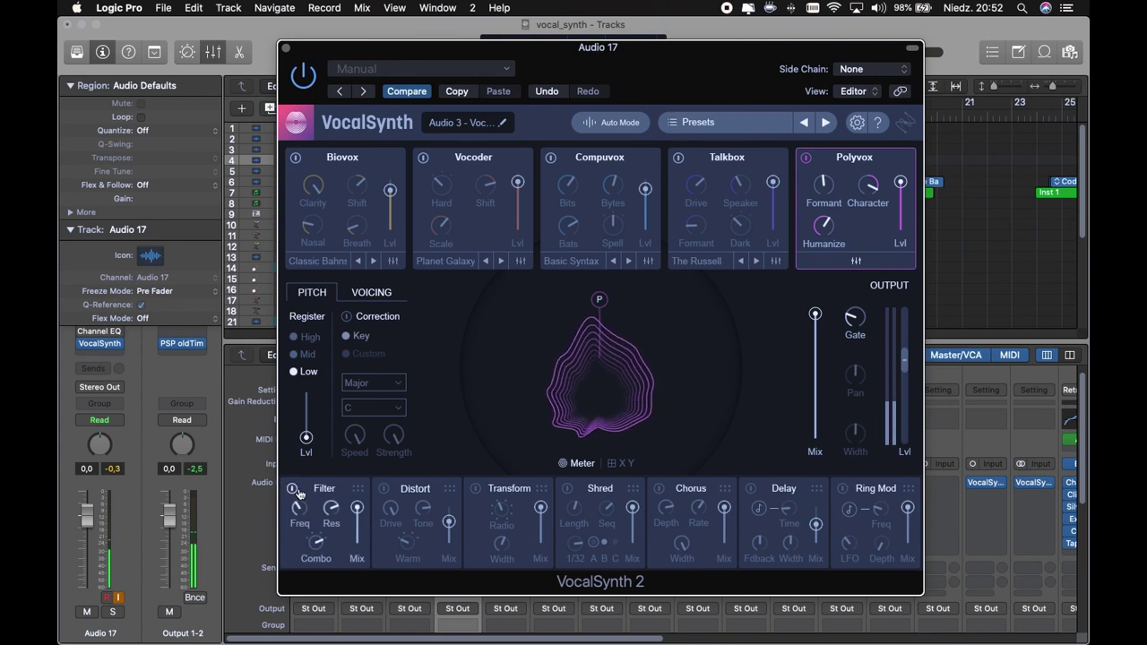
{"action": "left_click_drag", "start_coordinate": [303, 507], "coordinate": [324, 477]}
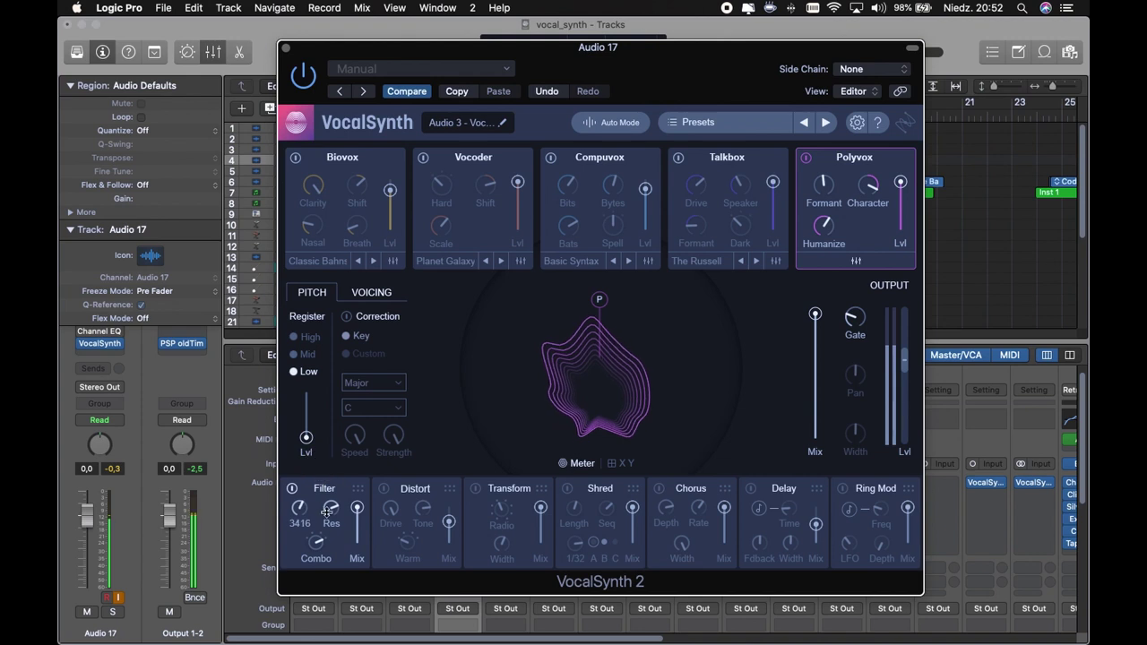
{"action": "left_click_drag", "start_coordinate": [314, 575], "coordinate": [339, 579]}
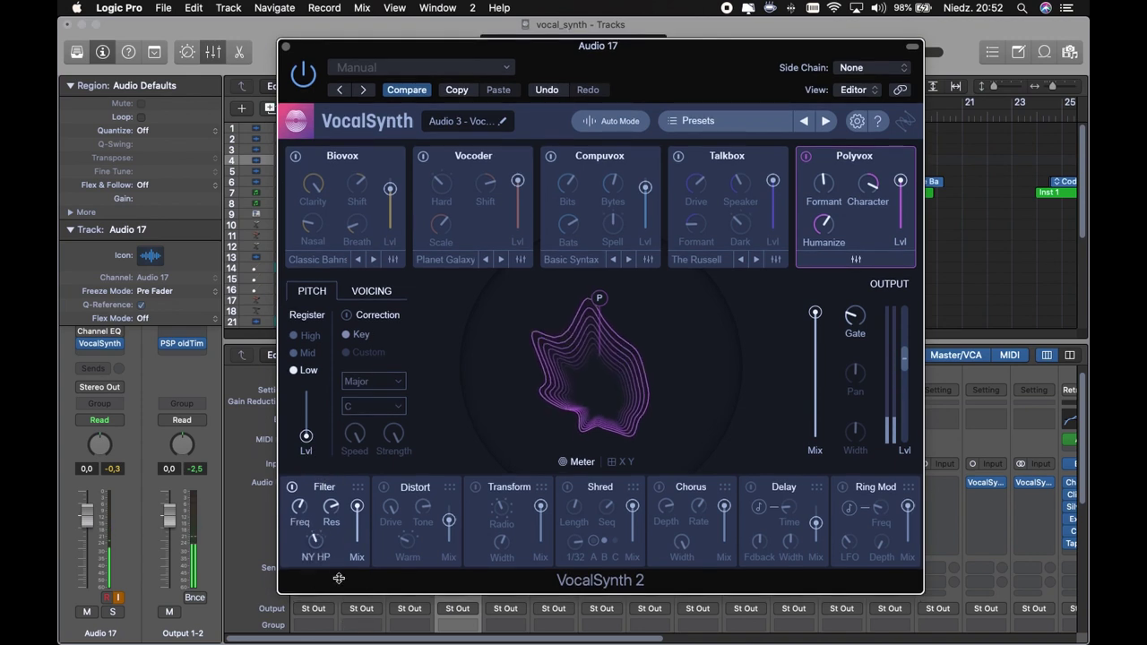
Set the Distort effect's type to Edgy, and the Transform effect to Creep with Width 75
{"action": "left_click", "coordinate": [412, 557]}
{"action": "mouse_move", "coordinate": [412, 557]}
{"action": "left_mouse_down"}
{"action": "mouse_move", "coordinate": [414, 575]}
{"action": "mouse_move", "coordinate": [409, 559]}
{"action": "left_mouse_up"}
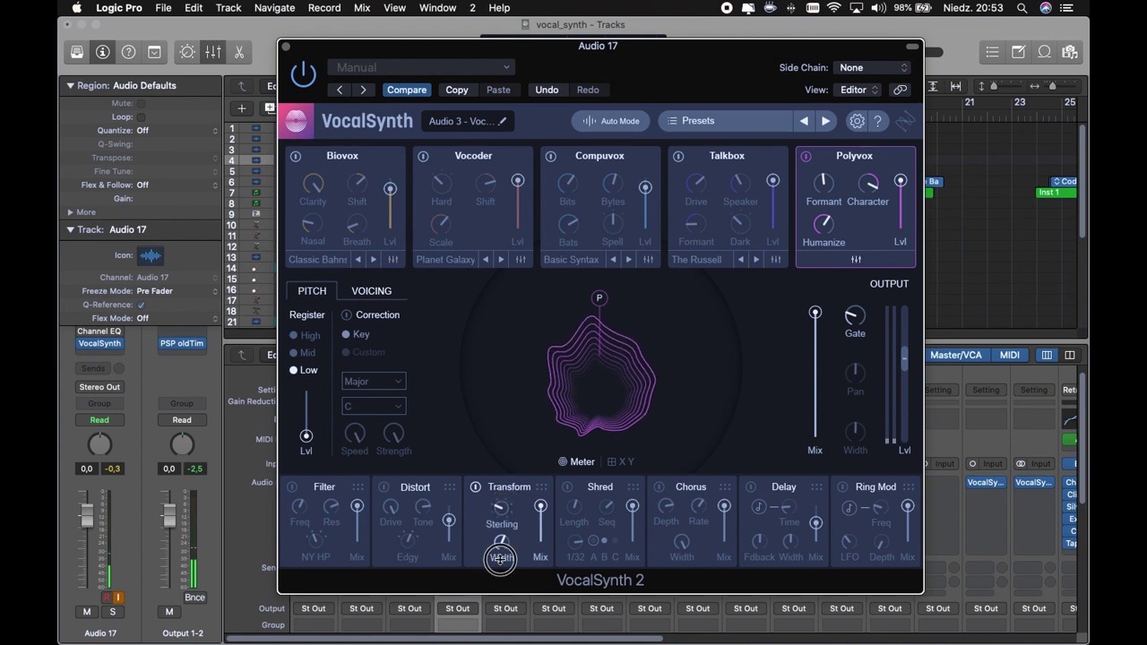
{"action": "mouse_move", "coordinate": [503, 520]}
{"action": "left_mouse_down"}
{"action": "mouse_move", "coordinate": [516, 515]}
{"action": "mouse_move", "coordinate": [520, 461]}
{"action": "mouse_move", "coordinate": [538, 492]}
{"action": "mouse_move", "coordinate": [504, 461]}
{"action": "mouse_move", "coordinate": [553, 488]}
{"action": "mouse_move", "coordinate": [546, 430]}
{"action": "mouse_move", "coordinate": [499, 546]}
{"action": "mouse_move", "coordinate": [499, 507]}
{"action": "left_mouse_up"}
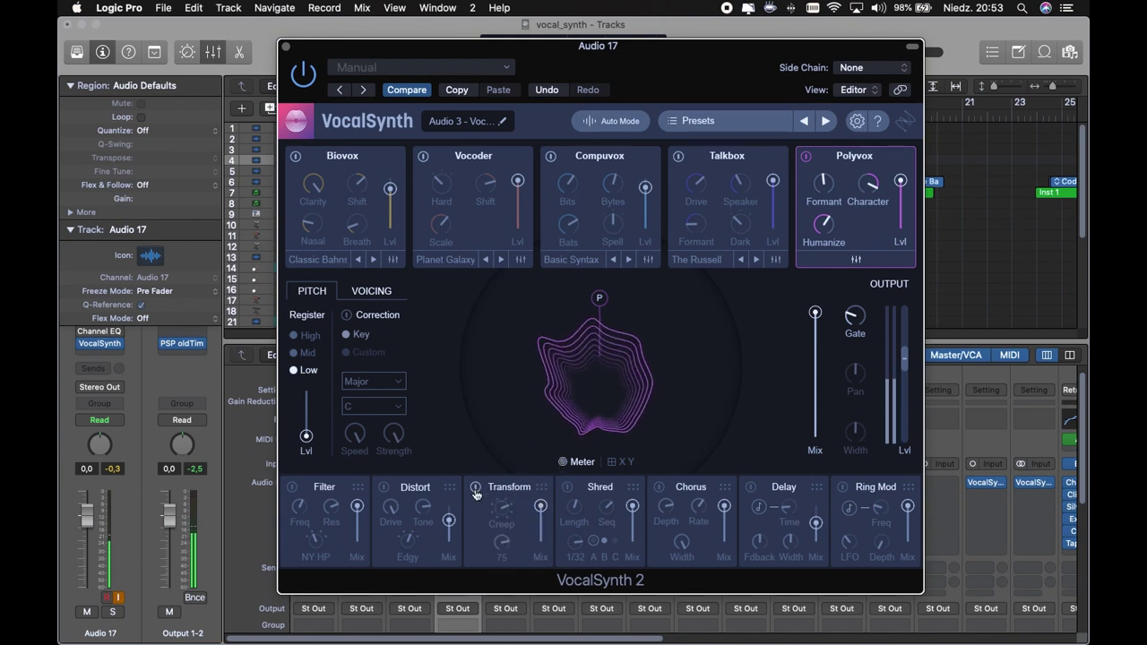
Set the Shred effect's rate to 1/64T, and try out the Ring Mod effect with a changed frequency
{"action": "left_click", "coordinate": [567, 487]}
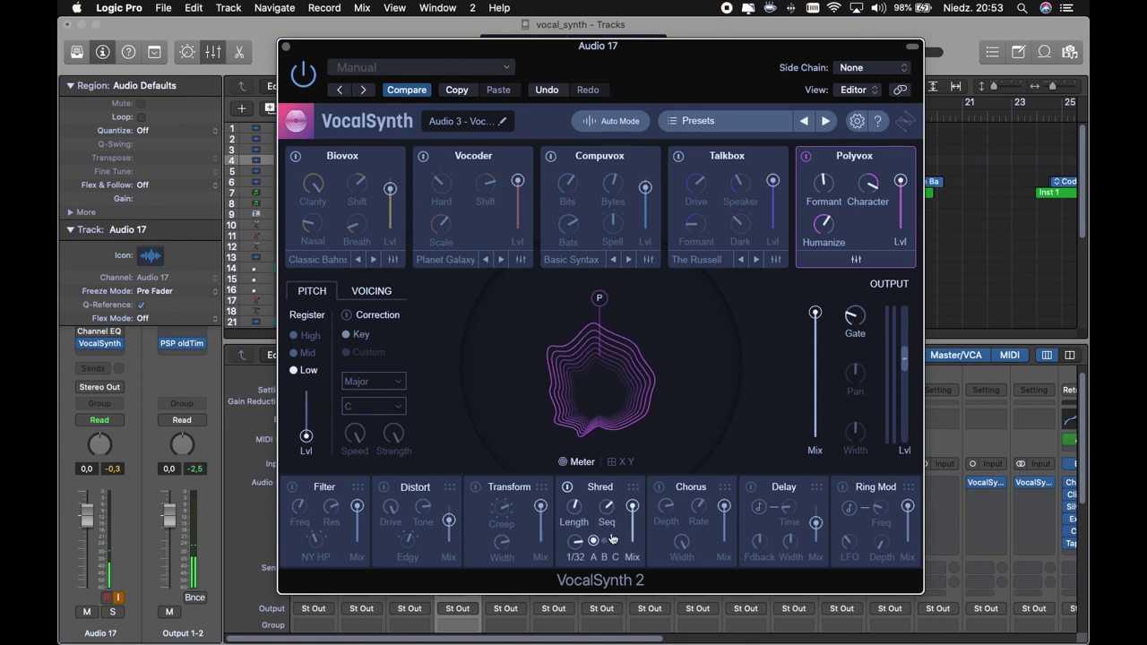
{"action": "left_click_drag", "start_coordinate": [571, 543], "coordinate": [573, 507]}
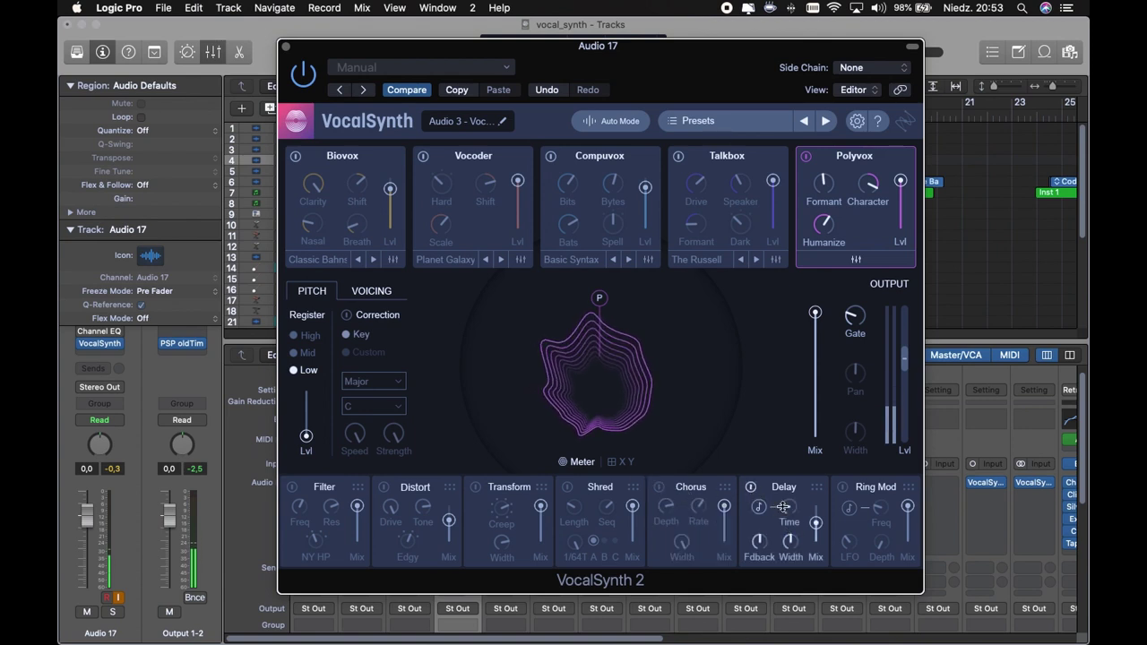
{"action": "left_click", "coordinate": [845, 490]}
{"action": "left_click_drag", "start_coordinate": [881, 509], "coordinate": [889, 442]}
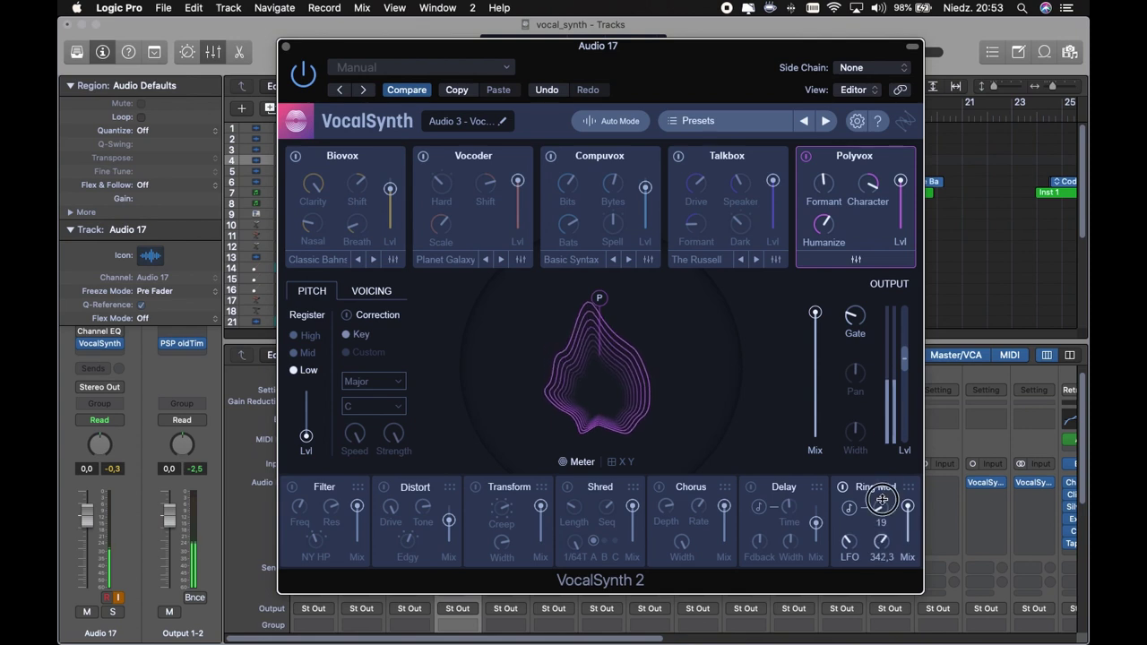
{"action": "left_click", "coordinate": [843, 488]}
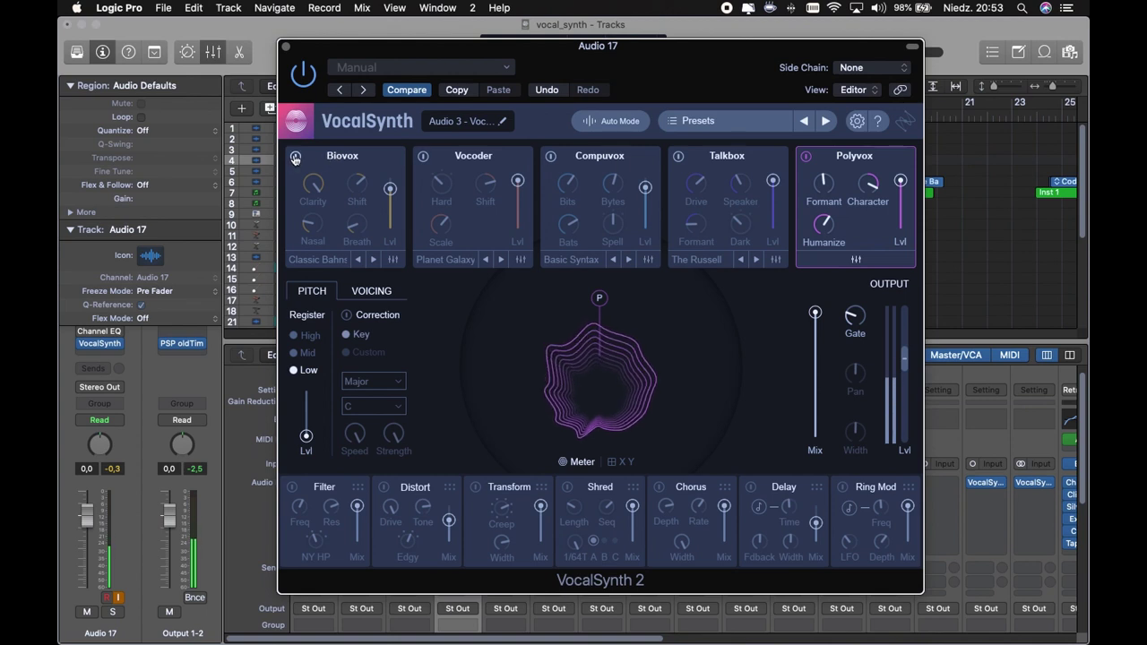
Enable the Biovox, Vocoder, Compuvox and Talkbox modules alongside Polyvox
{"action": "left_click", "coordinate": [294, 157]}
{"action": "left_click", "coordinate": [444, 162]}
{"action": "left_click", "coordinate": [422, 157]}
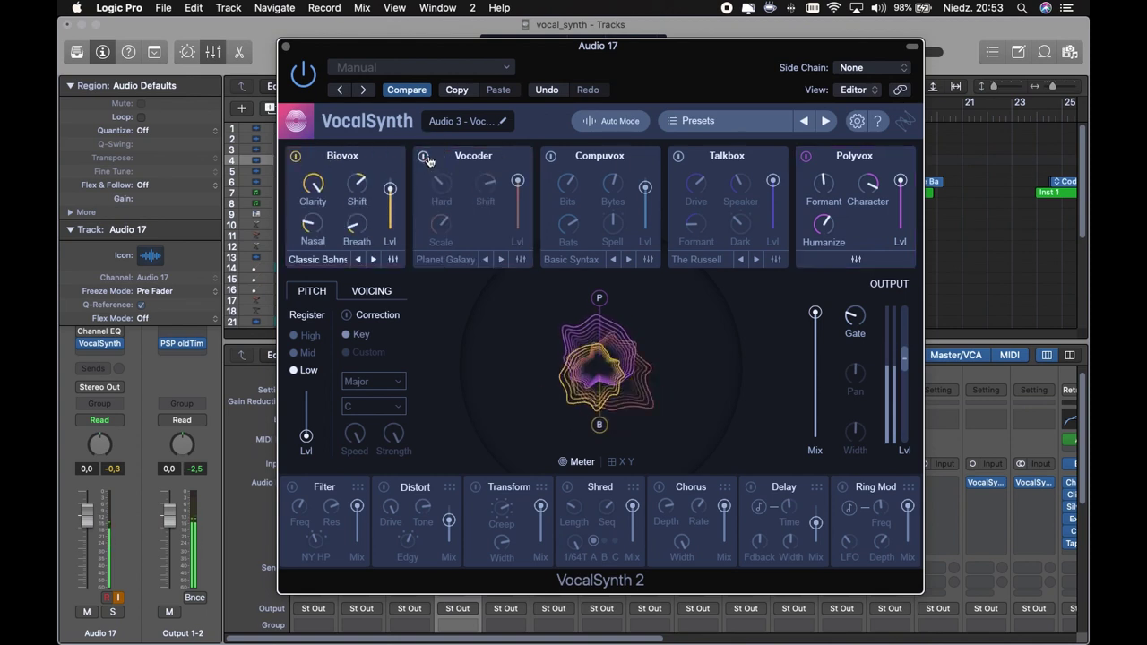
{"action": "left_click", "coordinate": [550, 155]}
{"action": "left_click", "coordinate": [425, 159]}
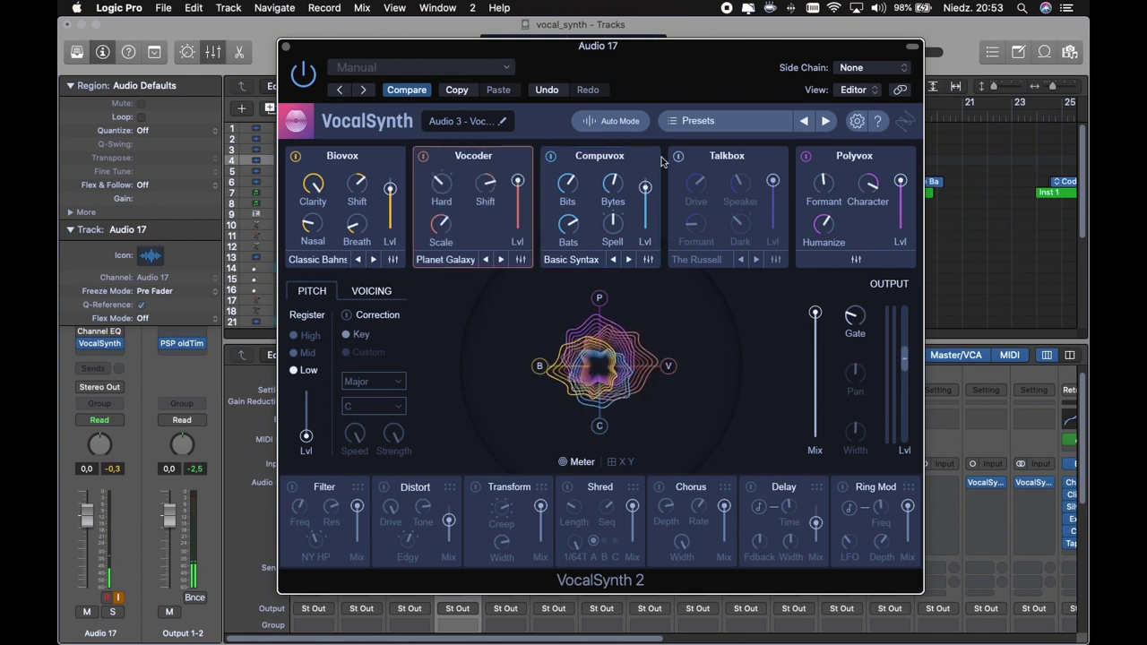
{"action": "left_click", "coordinate": [678, 156]}
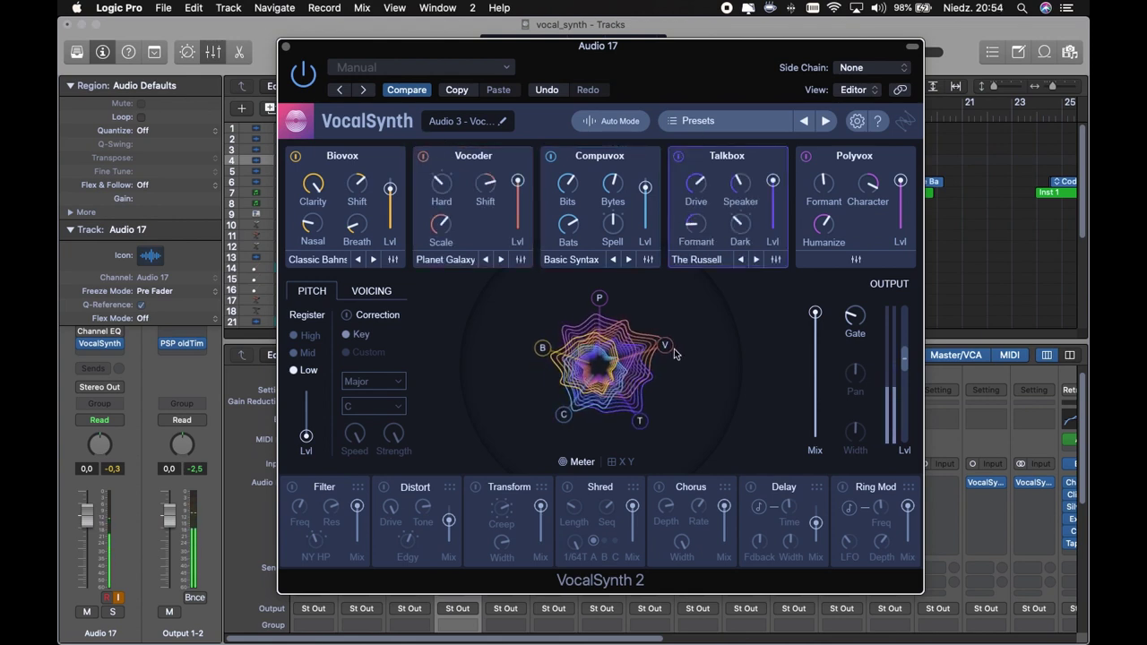
Lower the Vocoder, Biovox, Polyvox and Compuvox levels to zero in the central meter, and adjust Talkbox's Drive, Speaker and Formant
{"action": "left_click_drag", "start_coordinate": [630, 355], "coordinate": [615, 360]}
{"action": "left_click_drag", "start_coordinate": [542, 349], "coordinate": [580, 363]}
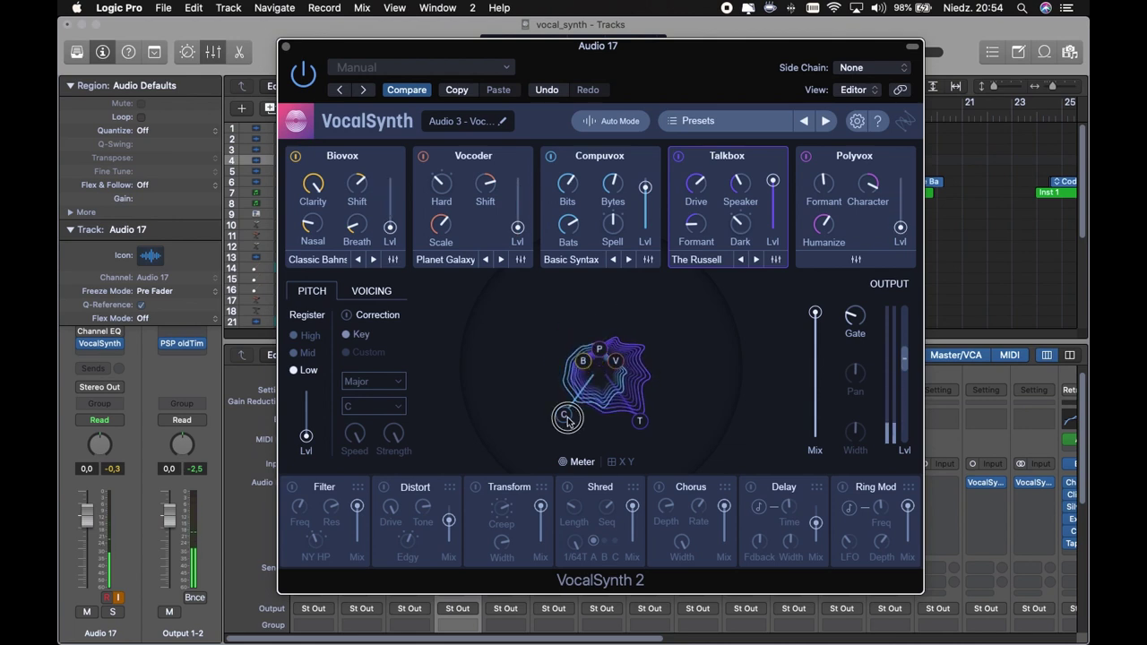
{"action": "left_click_drag", "start_coordinate": [635, 418], "coordinate": [640, 422]}
{"action": "left_click_drag", "start_coordinate": [693, 230], "coordinate": [744, 145]}
{"action": "left_click_drag", "start_coordinate": [705, 214], "coordinate": [718, 251]}
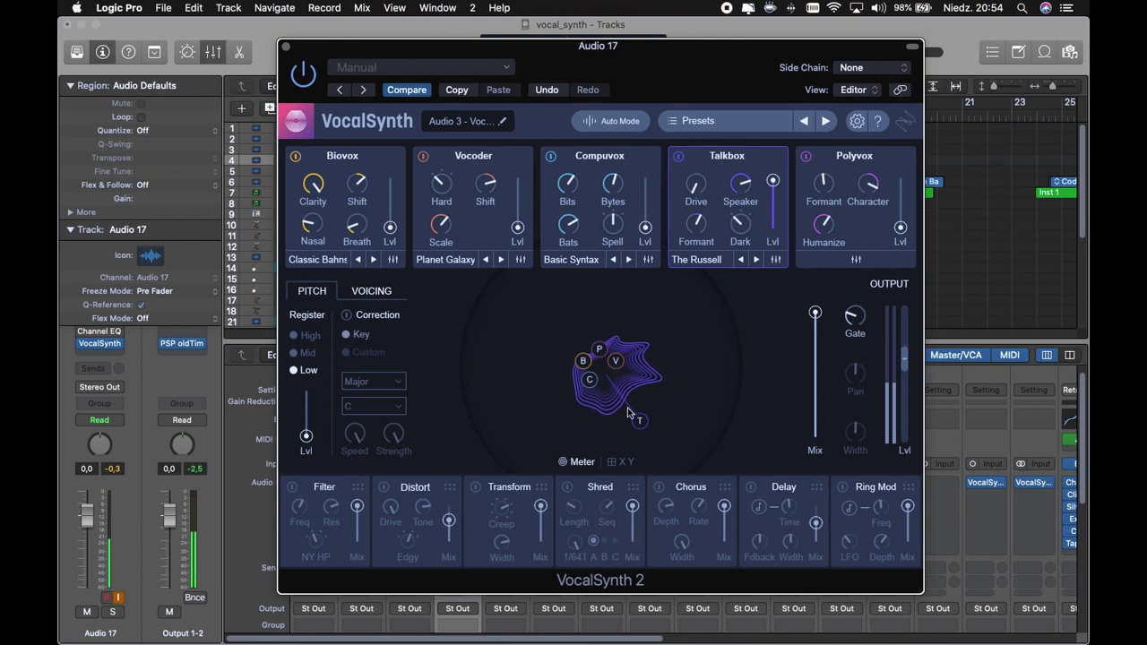
Raise the Polyvox, Vocoder, Biovox and Compuvox levels to full, setting Polyvox Formant to 12 and Biovox Shift to -30
{"action": "left_click_drag", "start_coordinate": [621, 363], "coordinate": [602, 300]}
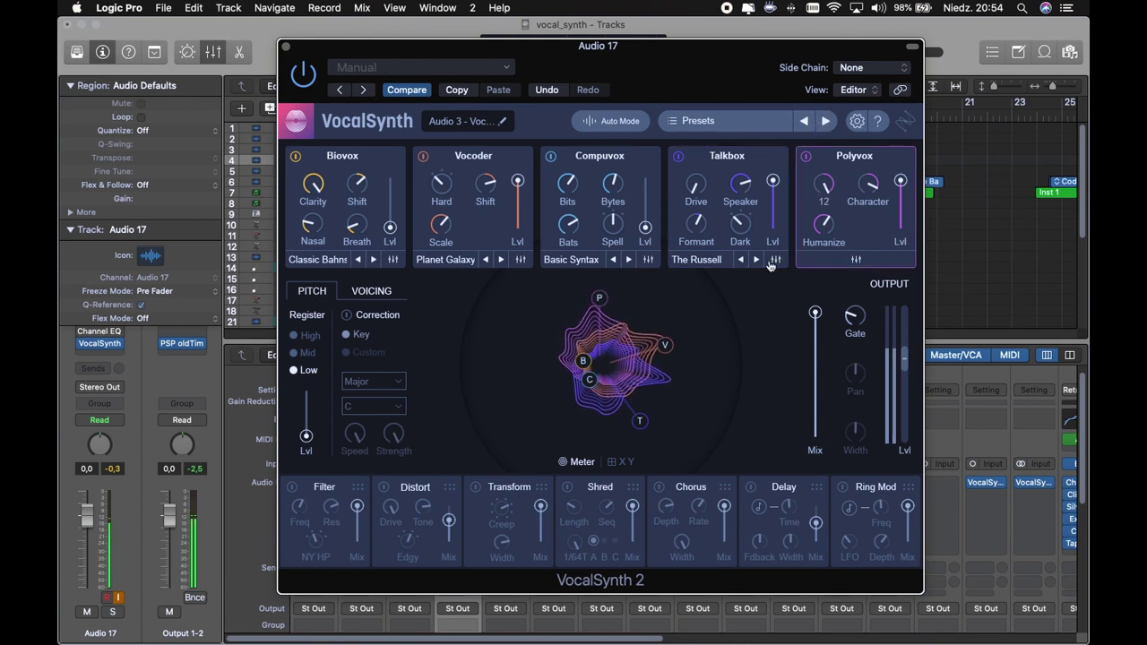
{"action": "left_click_drag", "start_coordinate": [583, 361], "coordinate": [533, 345]}
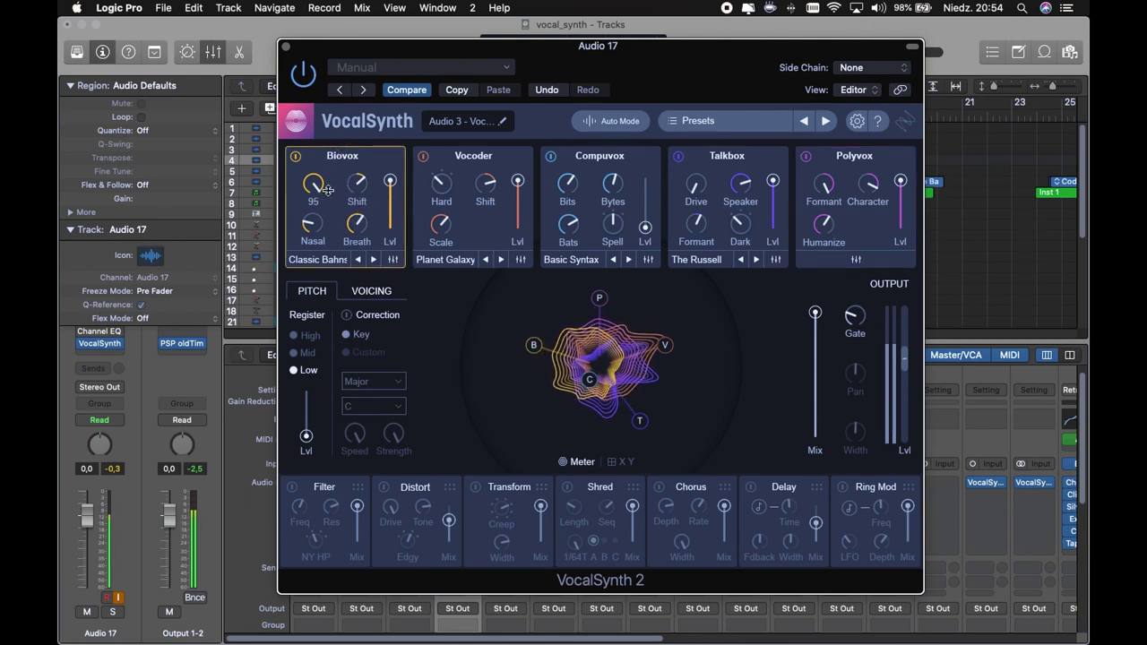
{"action": "left_click_drag", "start_coordinate": [357, 184], "coordinate": [374, 247]}
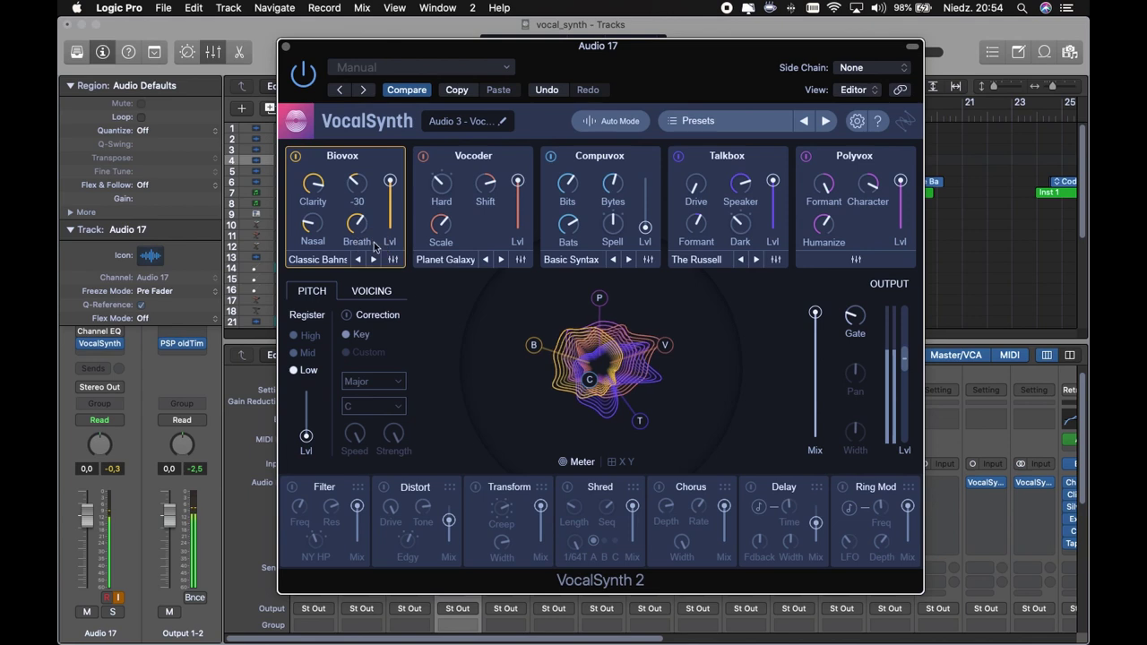
{"action": "left_click_drag", "start_coordinate": [589, 379], "coordinate": [558, 421]}
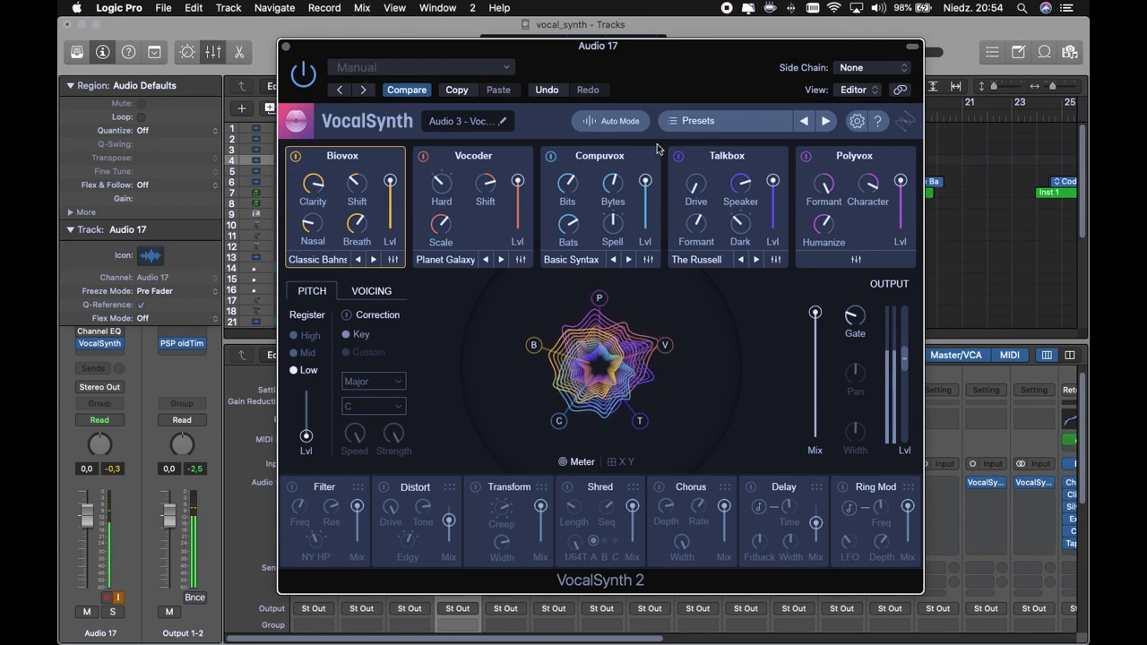
Try the Ring Mod effect on the blend, and turn off Biovox and Compuvox before closing the plug-in window
{"action": "left_click", "coordinate": [843, 488]}
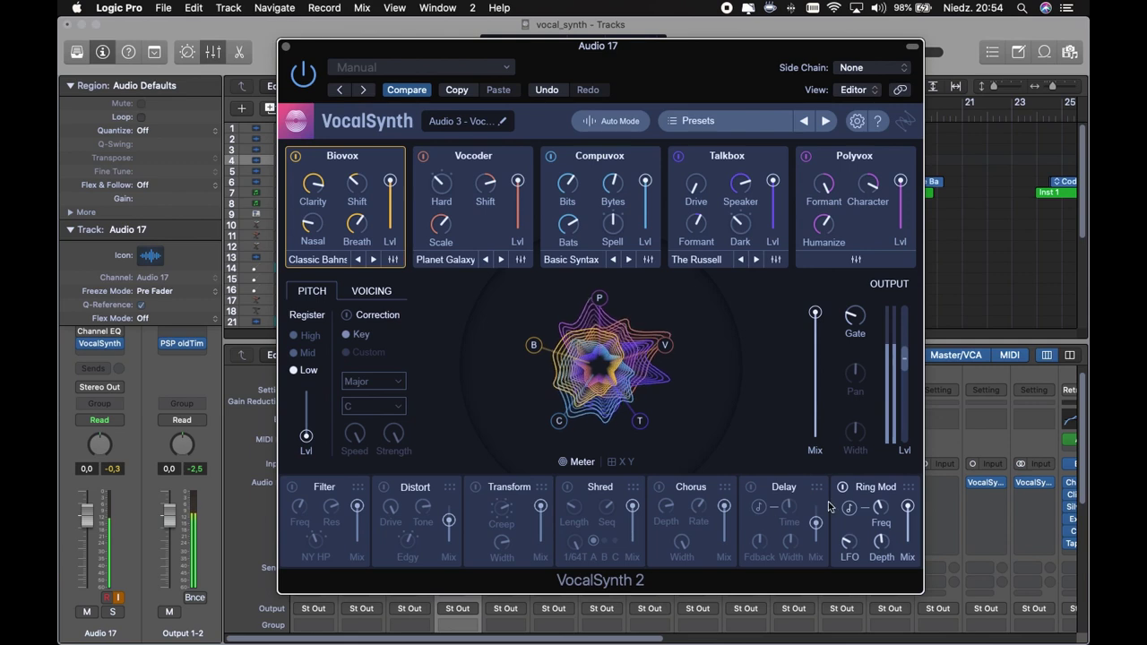
{"action": "left_click", "coordinate": [325, 161]}
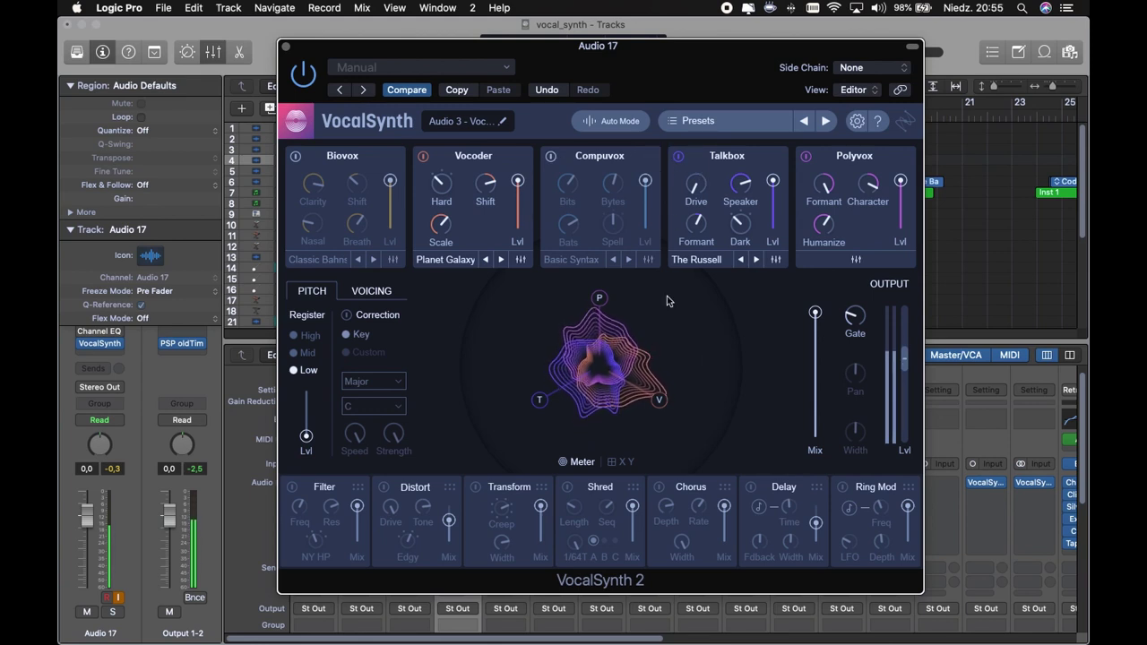
{"action": "left_click", "coordinate": [285, 45]}
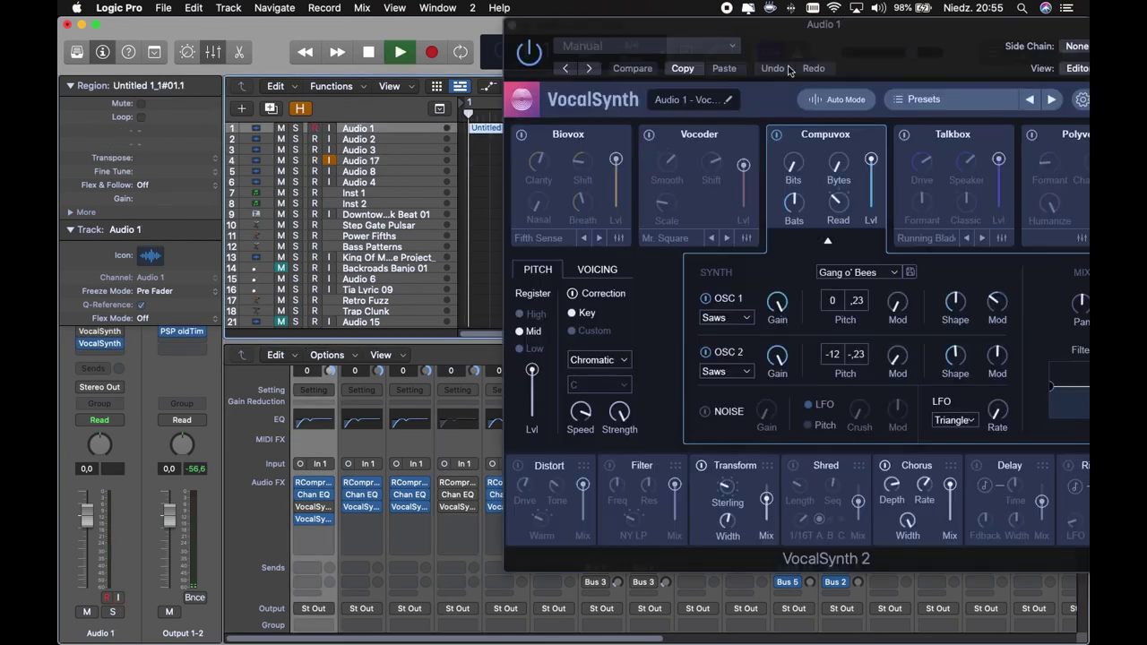
Play the Audio 1 and Audio 2 vocals while viewing their VocalSynth settings, and stop playback
{"action": "left_click_drag", "start_coordinate": [787, 62], "coordinate": [557, 105]}
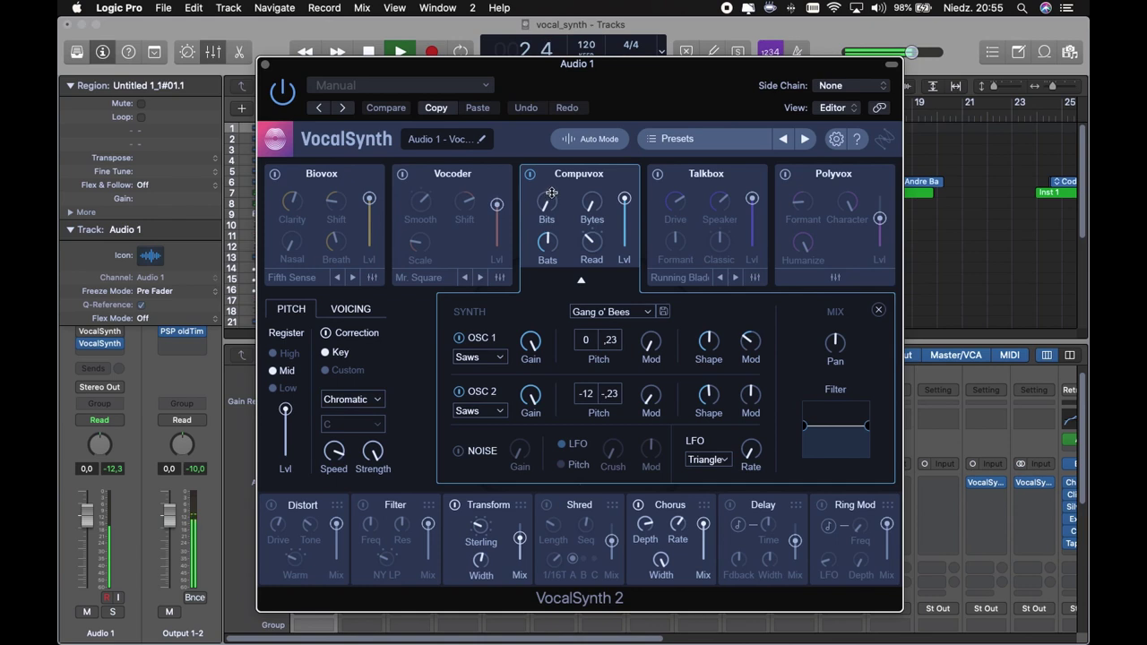
{"action": "left_click", "coordinate": [580, 283]}
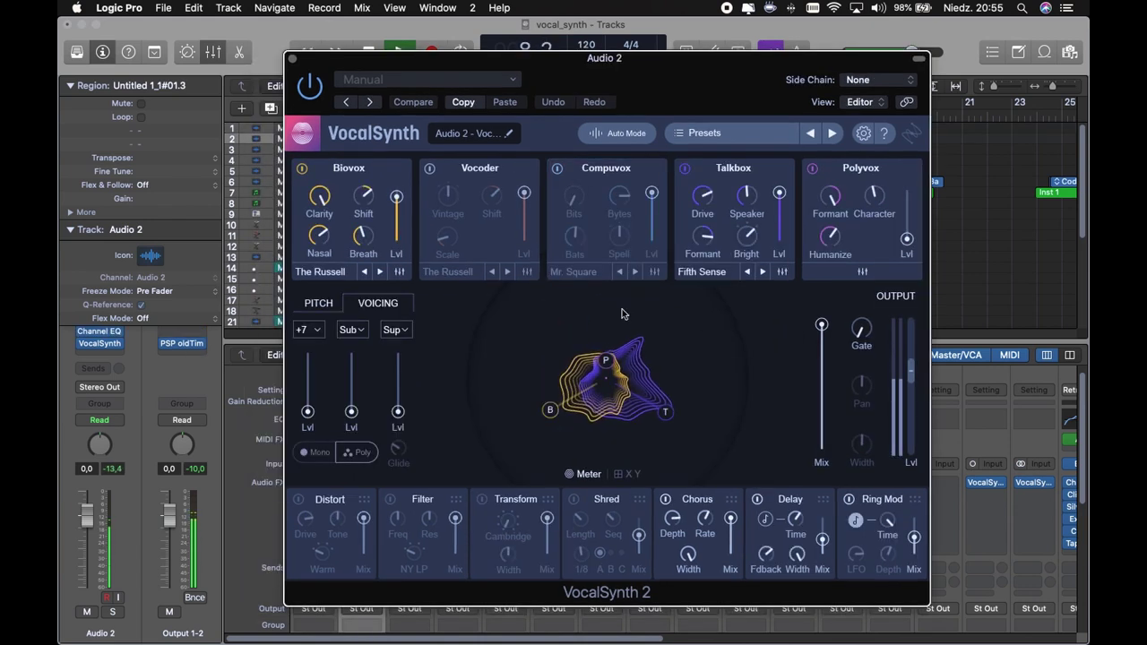
{"action": "left_click", "coordinate": [292, 58]}
{"action": "key", "text": "space"}
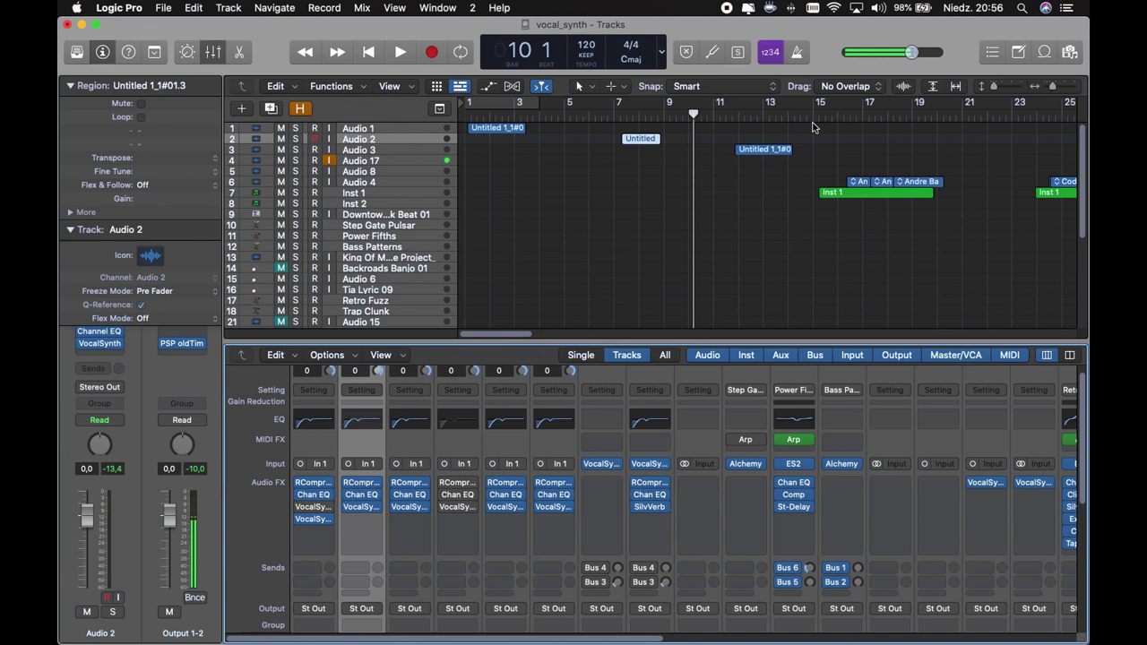
Play the Audio 3 vocal region from bar 12 and stop at its end
{"action": "left_click", "coordinate": [726, 118]}
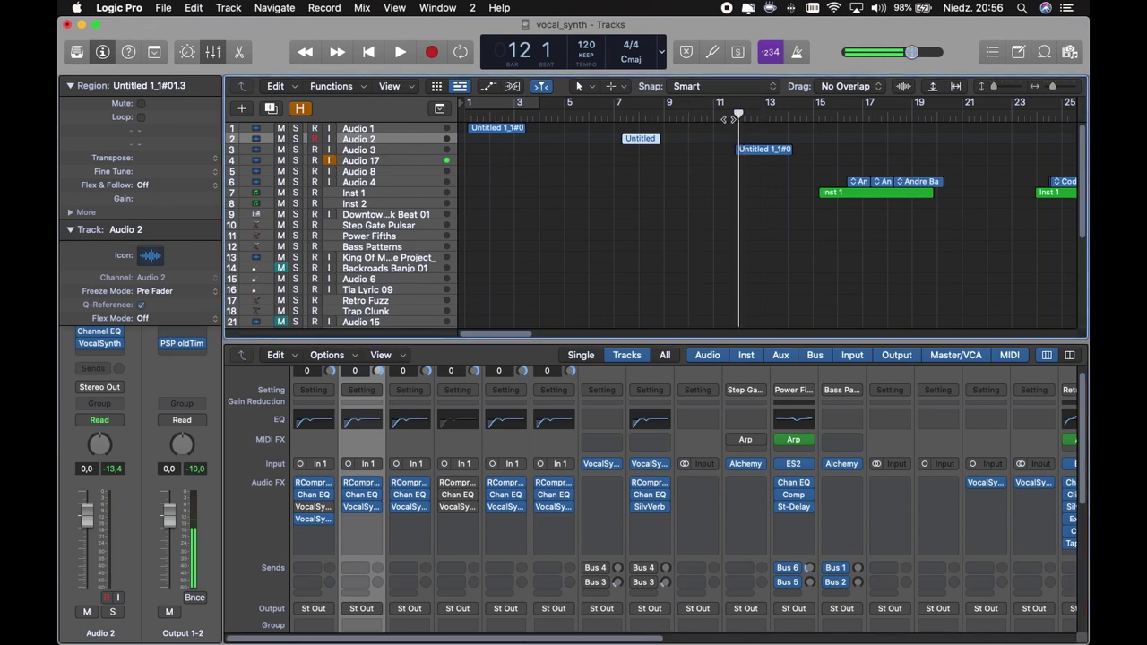
{"action": "key", "text": "space"}
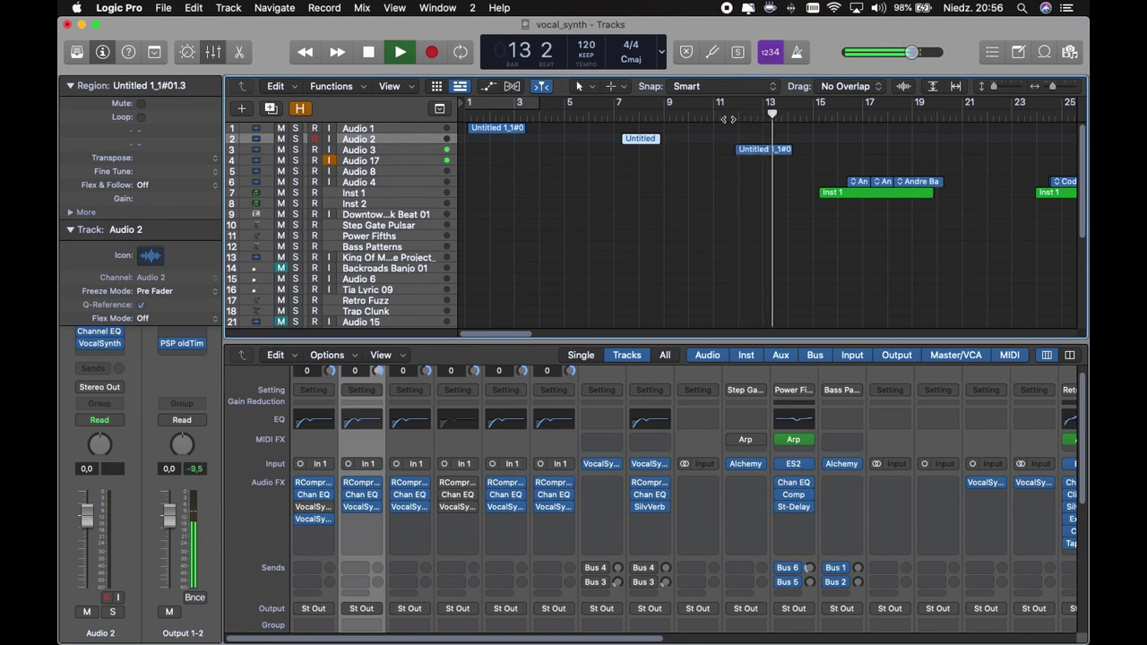
{"action": "key", "text": "space"}
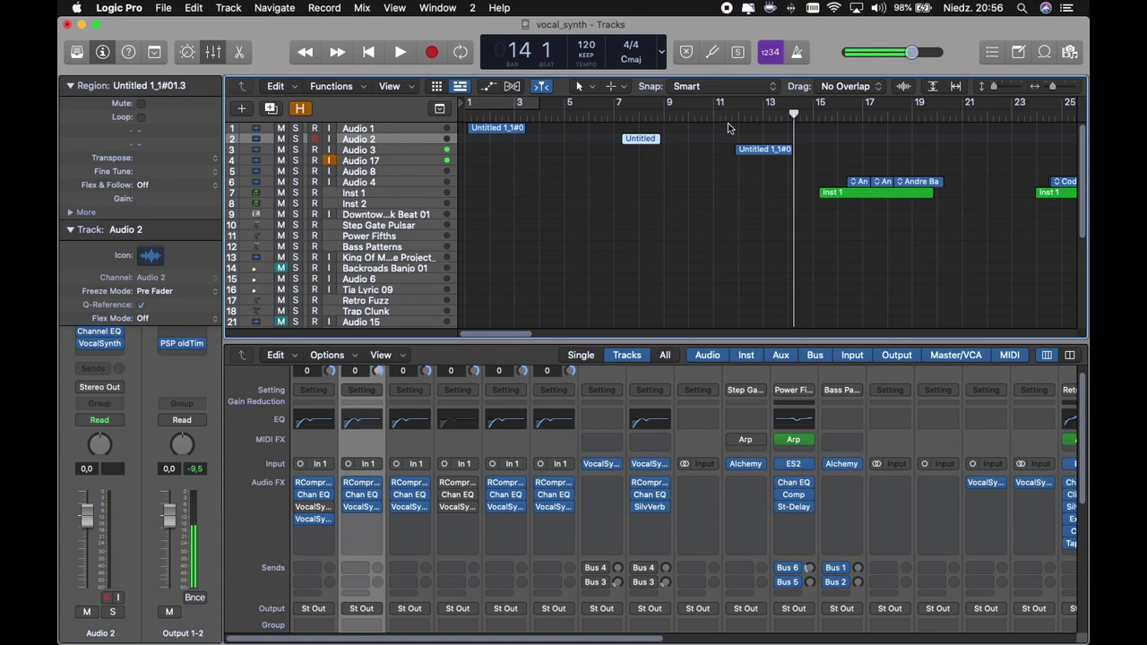
Examine the MIDI mode setup instructions in Audio 17's VocalSynth, and close the plug-in window
{"action": "key", "text": "v"}
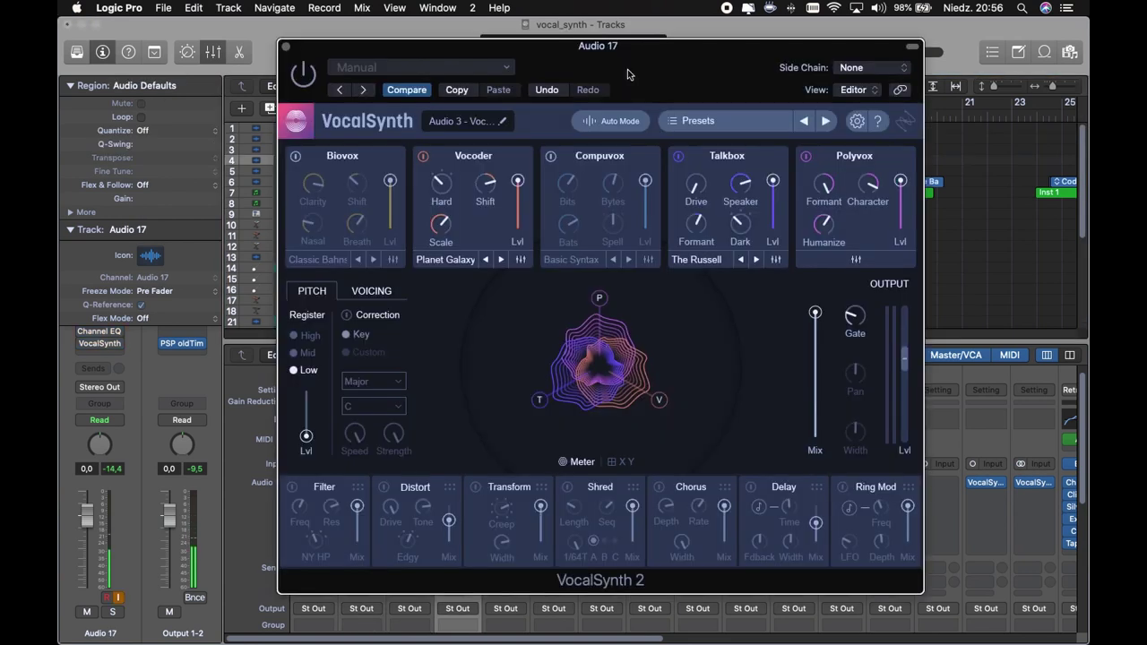
{"action": "left_click", "coordinate": [630, 123]}
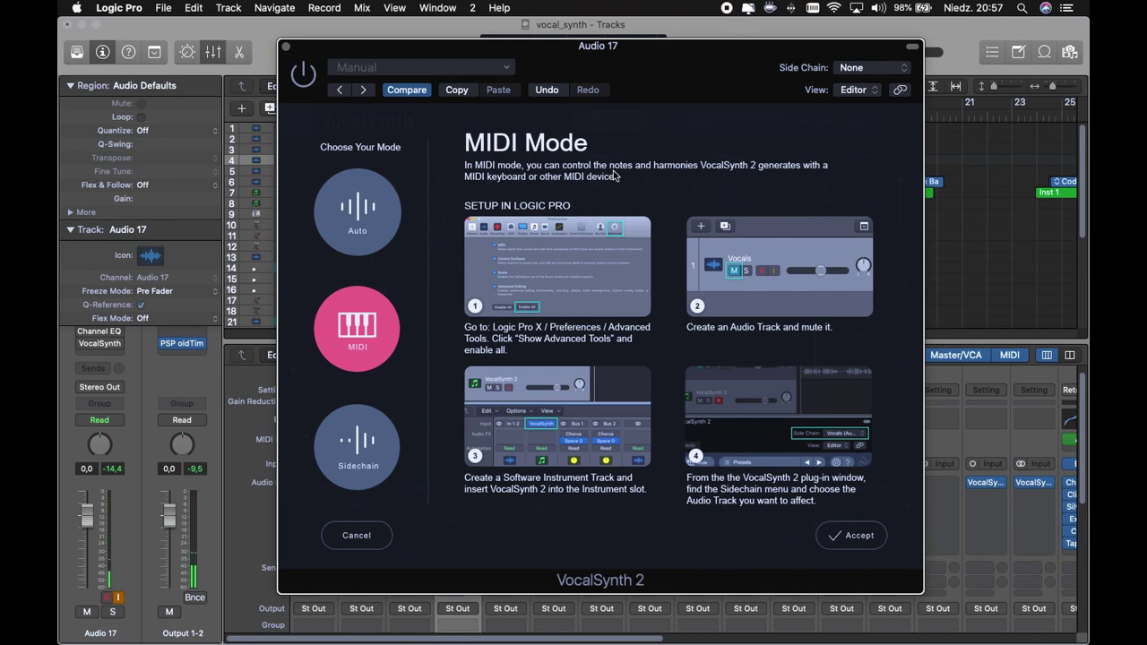
{"action": "left_click", "coordinate": [285, 46]}
Play the arrangement from just before bar 33 and view the VocalSynth settings on the Audio 4 track
{"action": "left_click", "coordinate": [700, 115]}
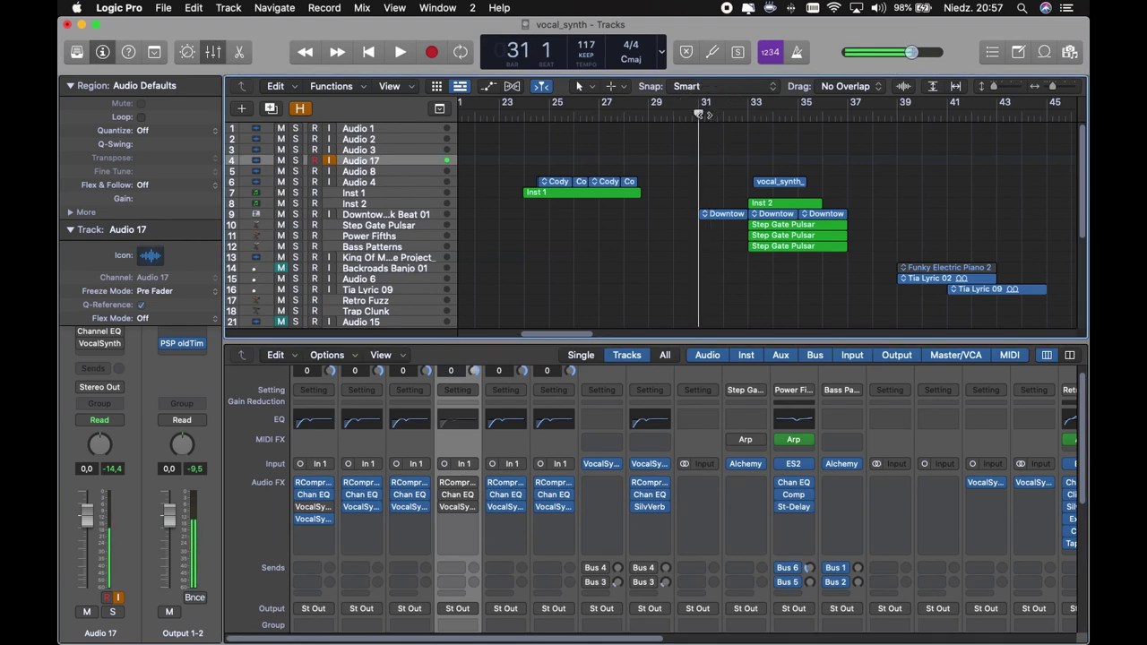
{"action": "double_click", "coordinate": [737, 116]}
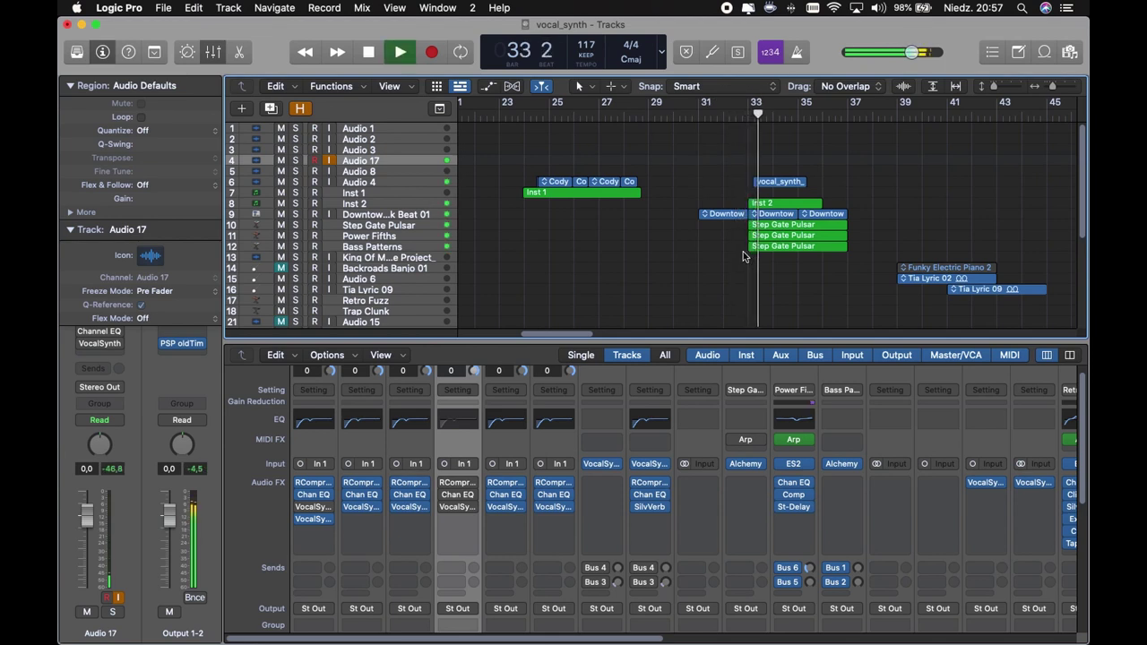
{"action": "left_click", "coordinate": [418, 184]}
{"action": "left_click", "coordinate": [554, 506]}
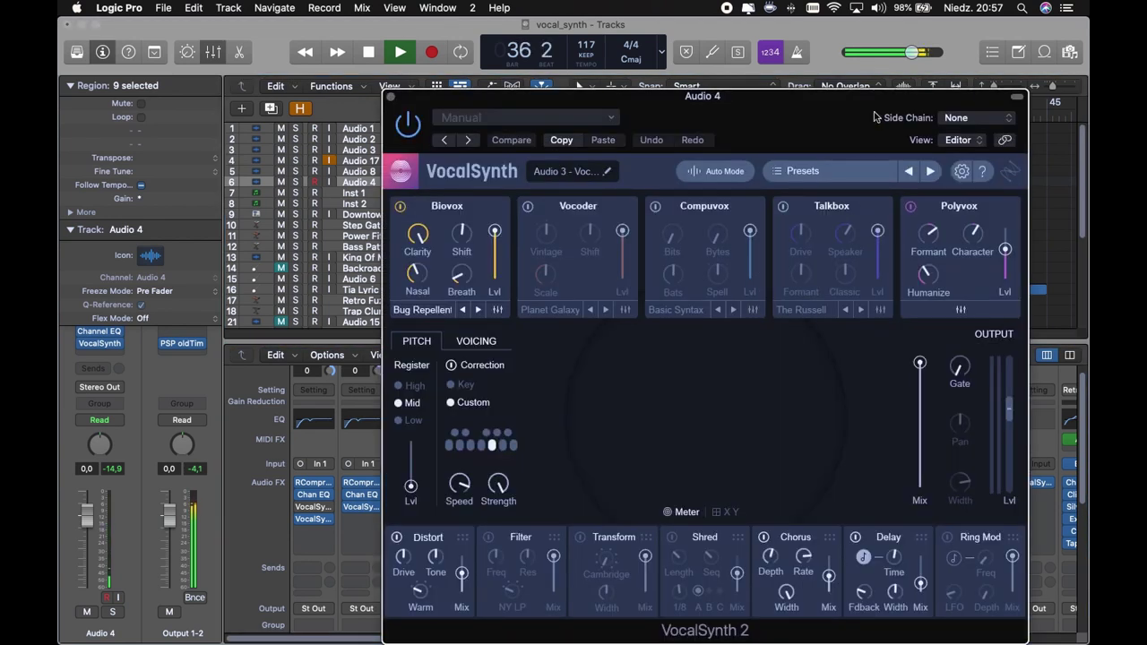
{"action": "left_click_drag", "start_coordinate": [875, 117], "coordinate": [824, 96]}
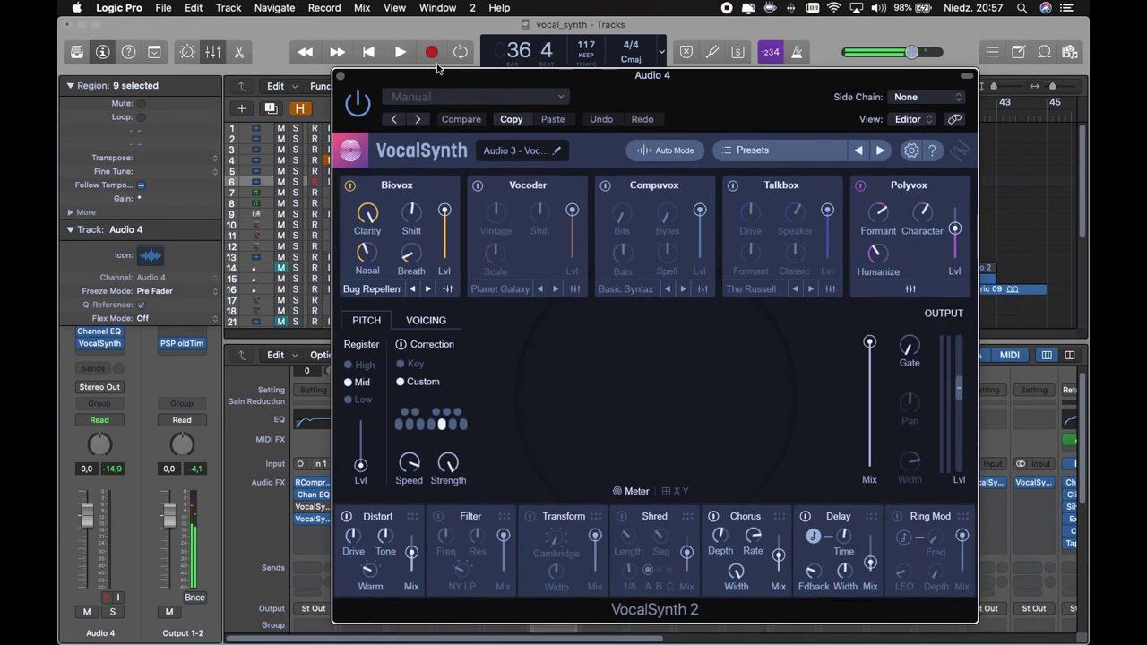
{"action": "left_click", "coordinate": [341, 75]}
Examine the Sidechain mode setup instructions in Inst 1's VocalSynth, and close the plug-in window
{"action": "scroll", "coordinate": [802, 199], "scroll_direction": "right", "scroll_amount": 3}
{"action": "left_click", "coordinate": [802, 199]}
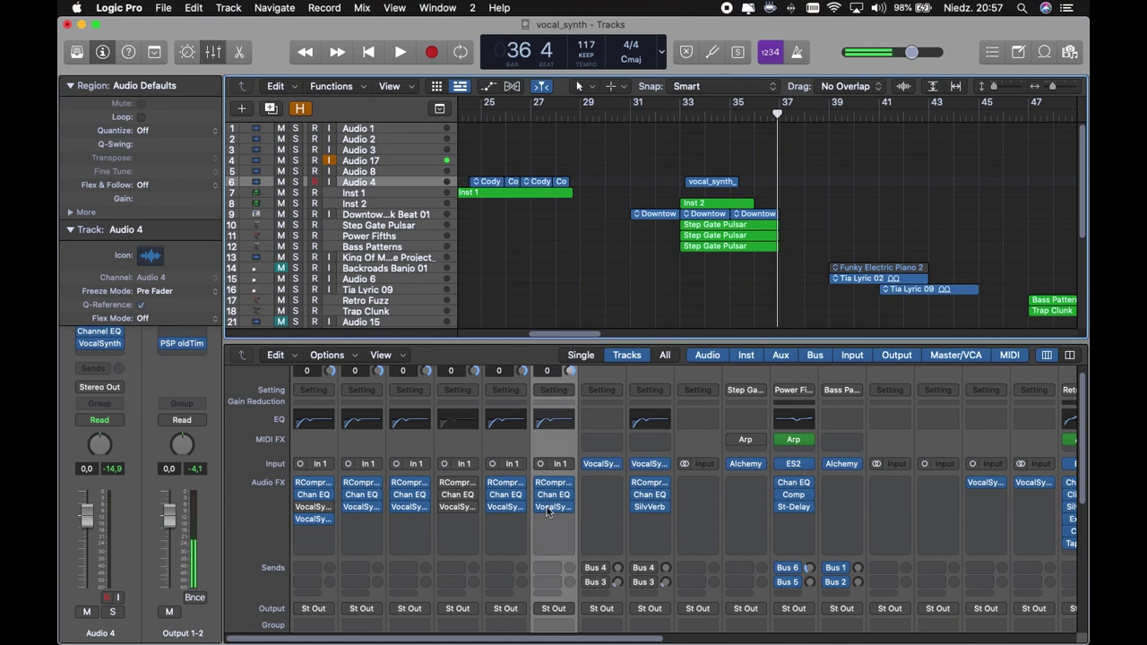
{"action": "left_click", "coordinate": [601, 463]}
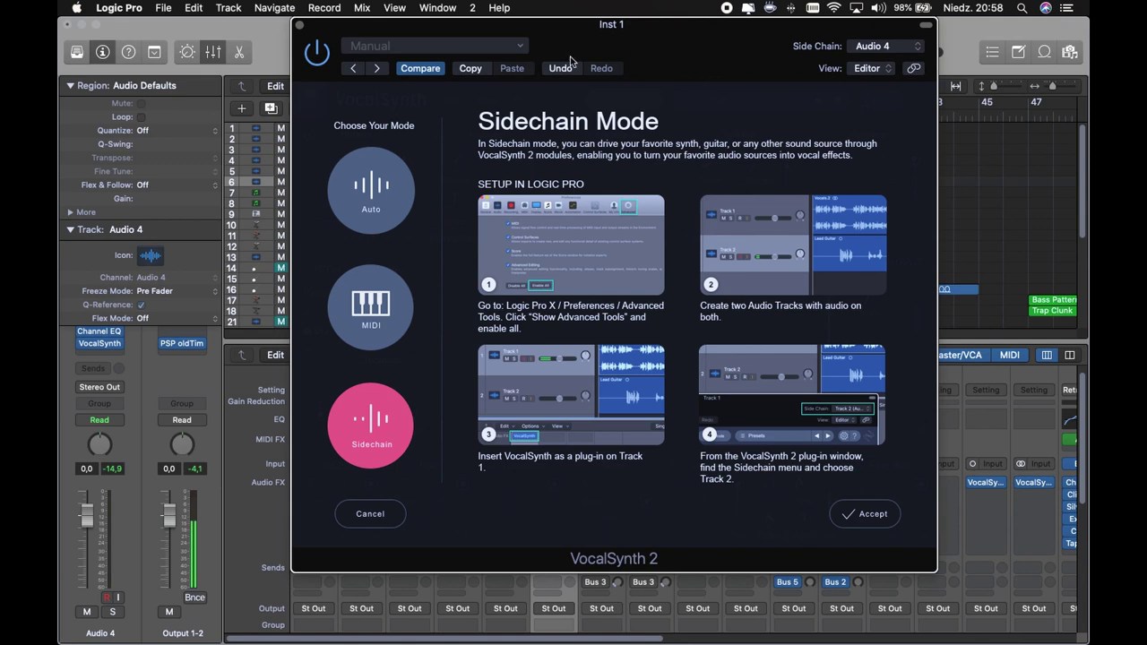
{"action": "left_click", "coordinate": [300, 25]}
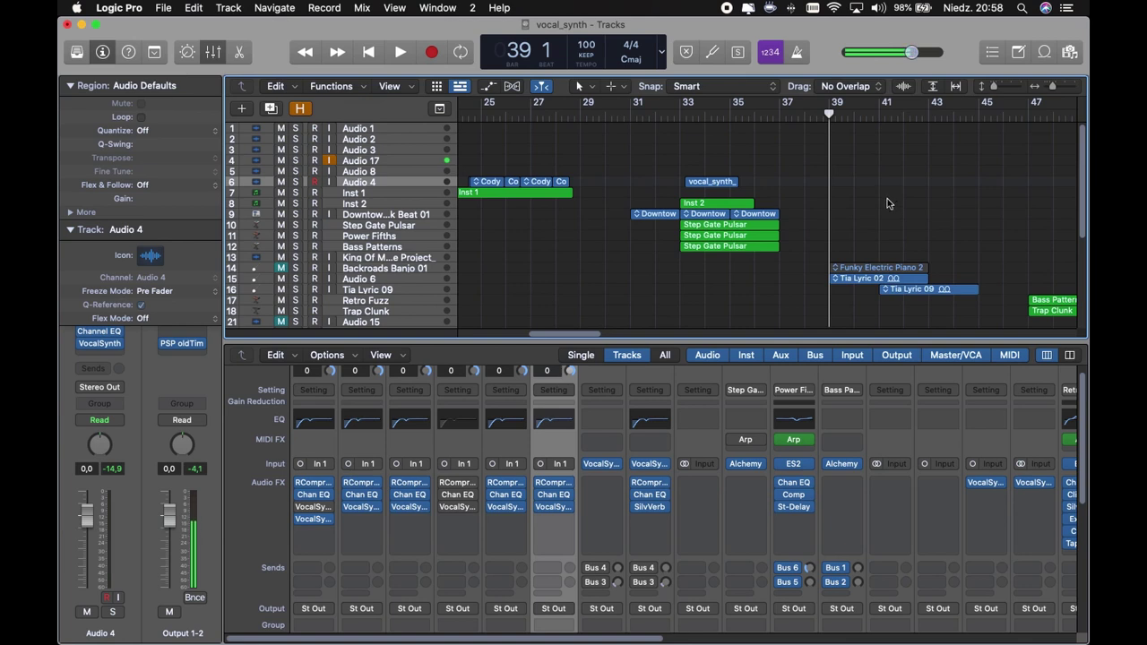
Play the lyric loops from bar 39, select the Audio 6 track and stop playback
{"action": "scroll", "coordinate": [888, 204], "scroll_direction": "right", "scroll_amount": 2}
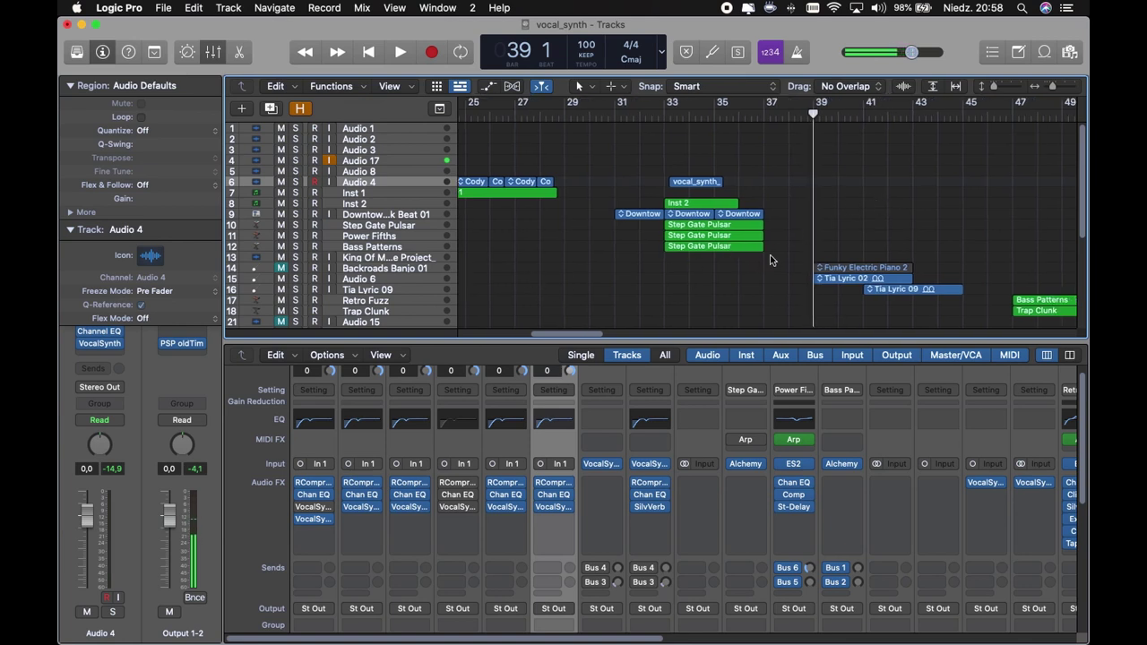
{"action": "key", "text": "space"}
{"action": "scroll", "coordinate": [793, 240], "scroll_direction": "down", "scroll_amount": 1}
{"action": "scroll", "coordinate": [801, 232], "scroll_direction": "right", "scroll_amount": 5}
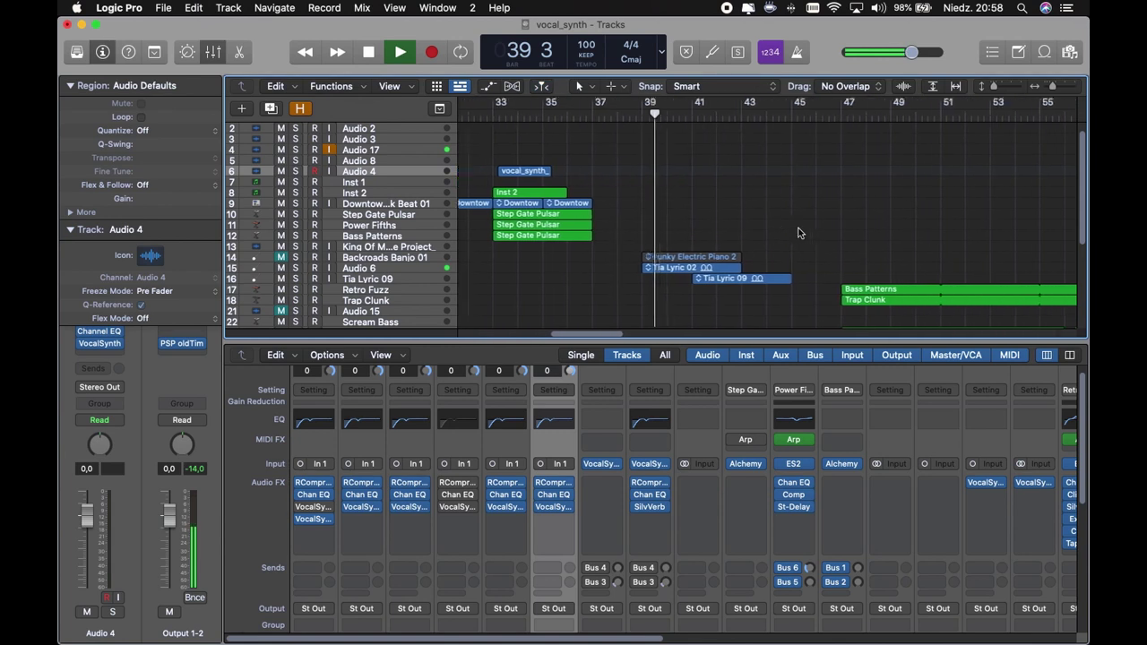
{"action": "scroll", "coordinate": [799, 233], "scroll_direction": "down", "scroll_amount": 2}
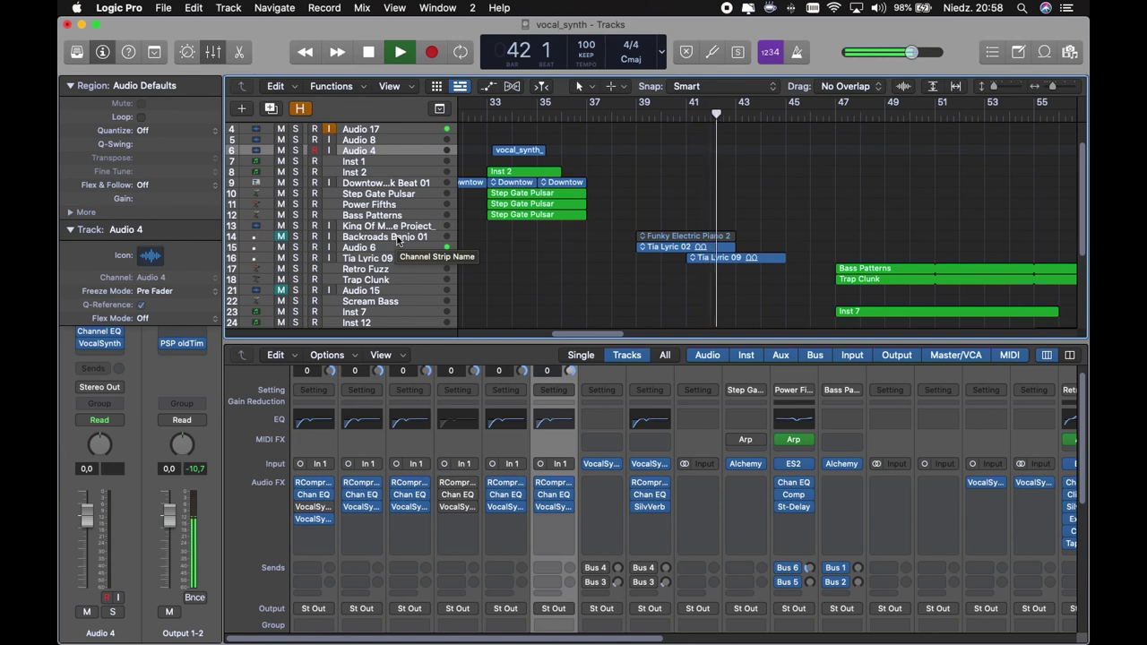
{"action": "left_click", "coordinate": [399, 247]}
{"action": "key", "text": "space"}
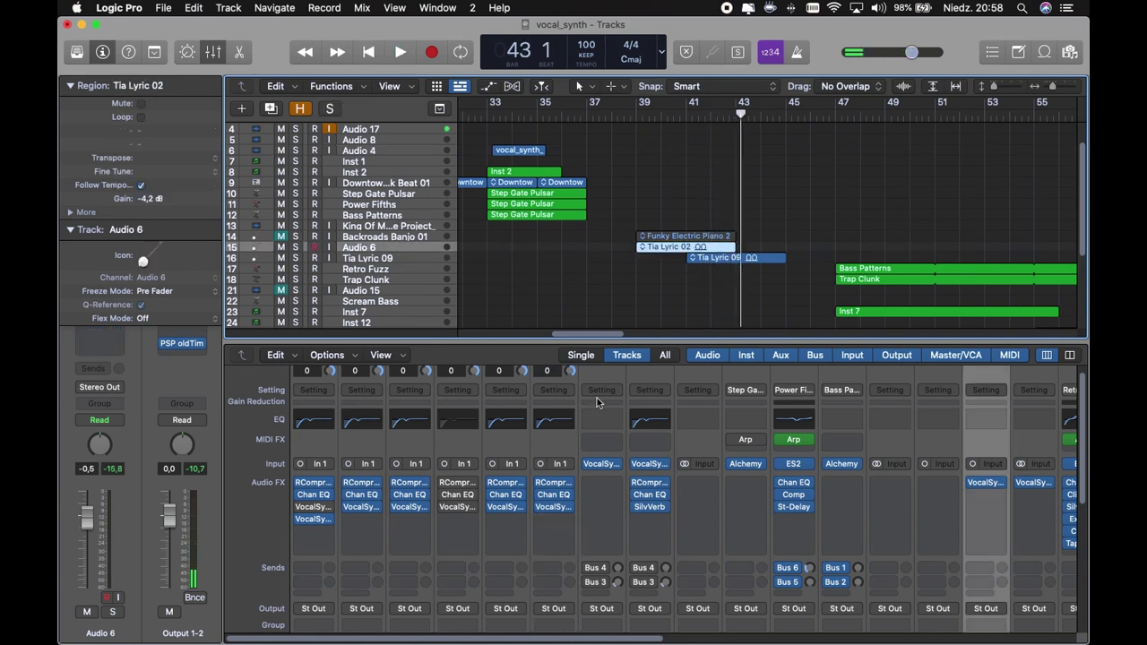
Play the lyric loops up to bar 43, select the Backroads Banjo 01 track and return the playhead to bar 39
{"action": "scroll", "coordinate": [762, 487], "scroll_direction": "right", "scroll_amount": 2}
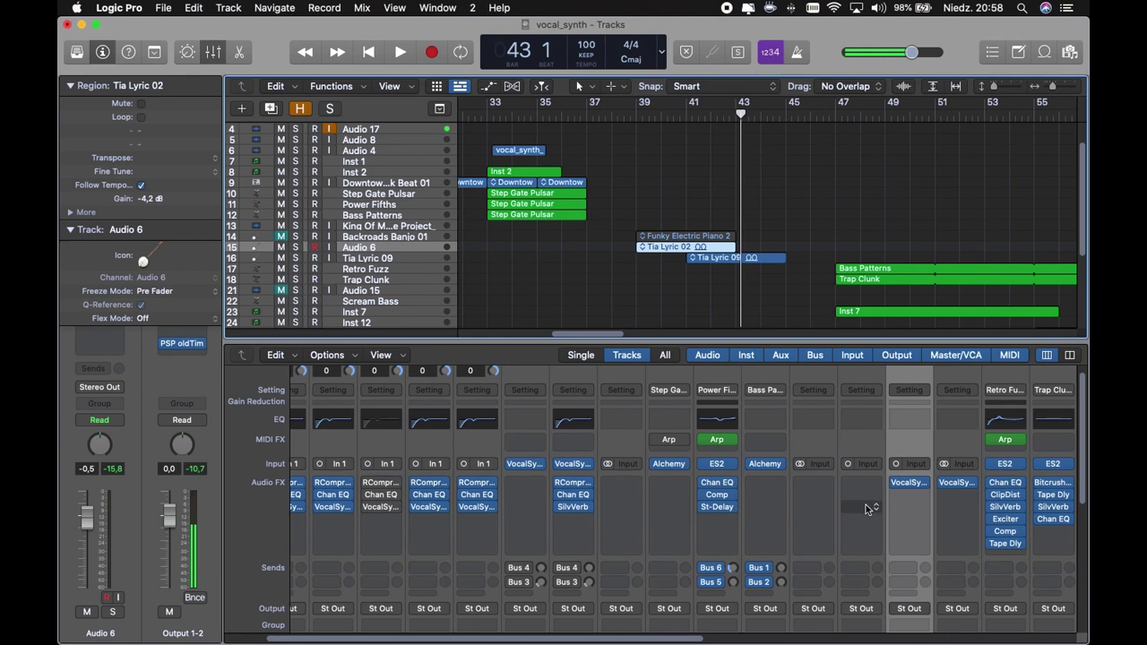
{"action": "key", "text": "space"}
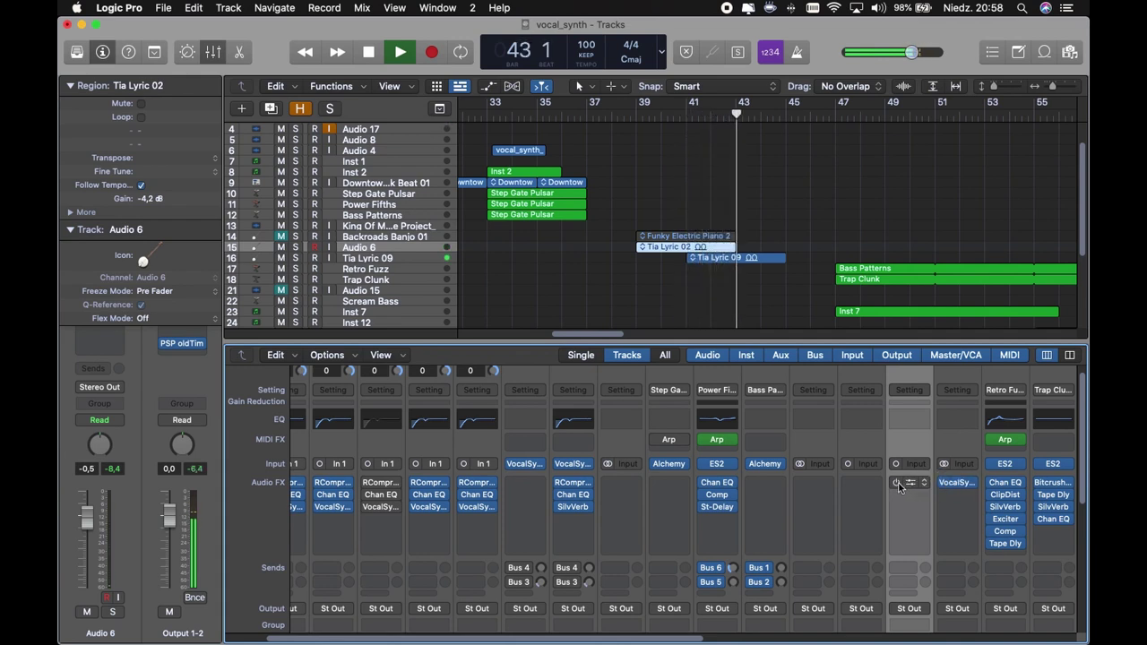
{"action": "left_click", "coordinate": [310, 243]}
{"action": "key", "text": "space"}
{"action": "key", "text": "comma"}
{"action": "key", "text": "comma"}
{"action": "key", "text": "comma"}
{"action": "key", "text": "comma"}
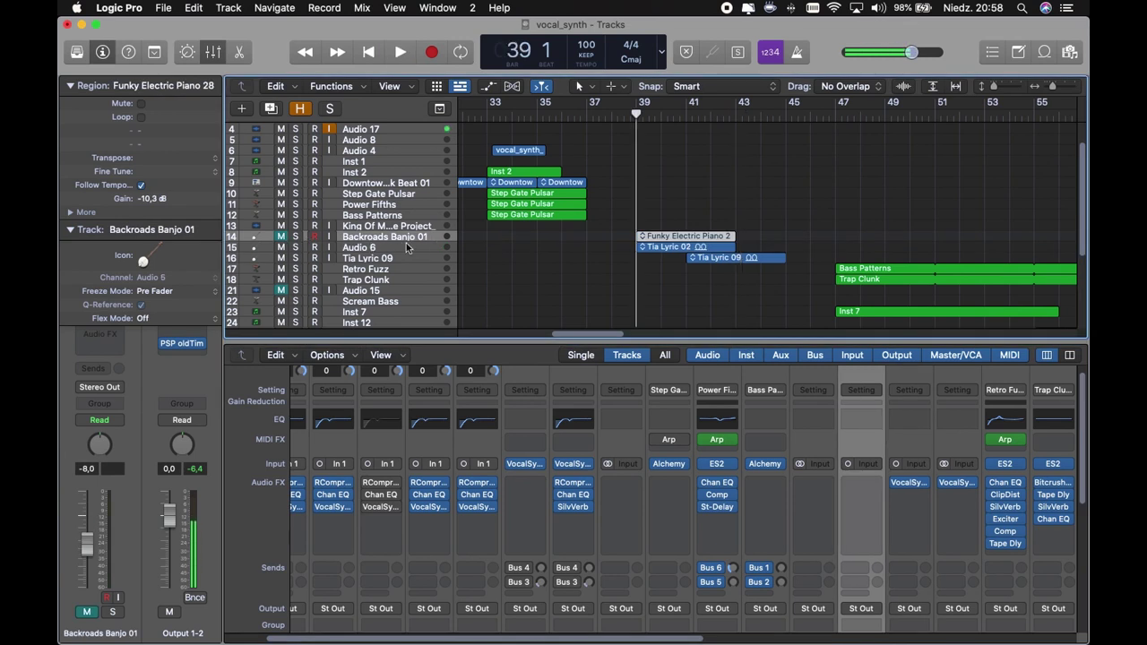
Solo the Backroads Banjo 01 track, play it on its own from bar 39, and take the solo off
{"action": "left_click", "coordinate": [295, 236]}
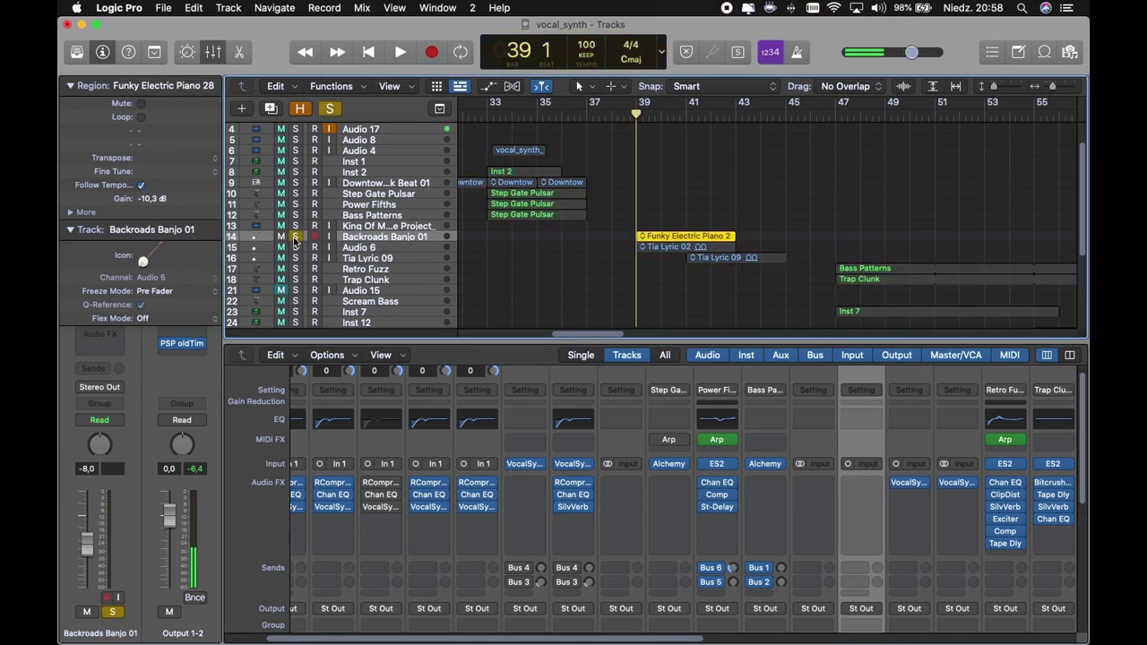
{"action": "key", "text": "space"}
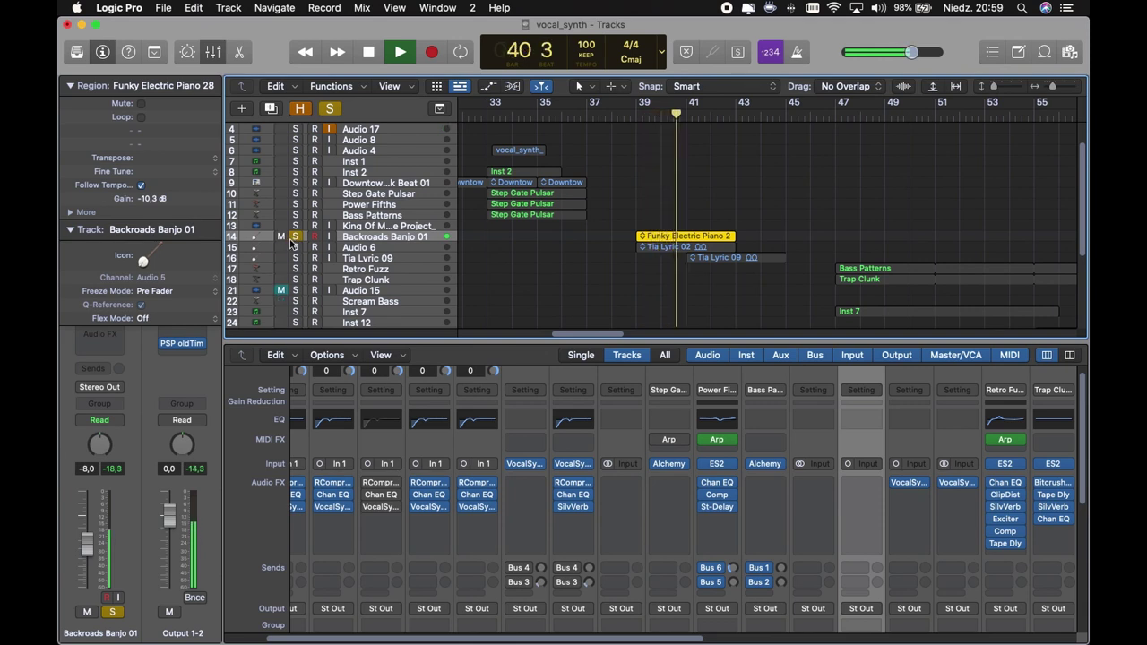
{"action": "key", "text": "space"}
{"action": "left_click", "coordinate": [295, 236]}
Play the lyric loops from bar 39 to bar 43 with the Backroads Banjo 01 track muted
{"action": "key", "text": "space"}
{"action": "left_click", "coordinate": [283, 237]}
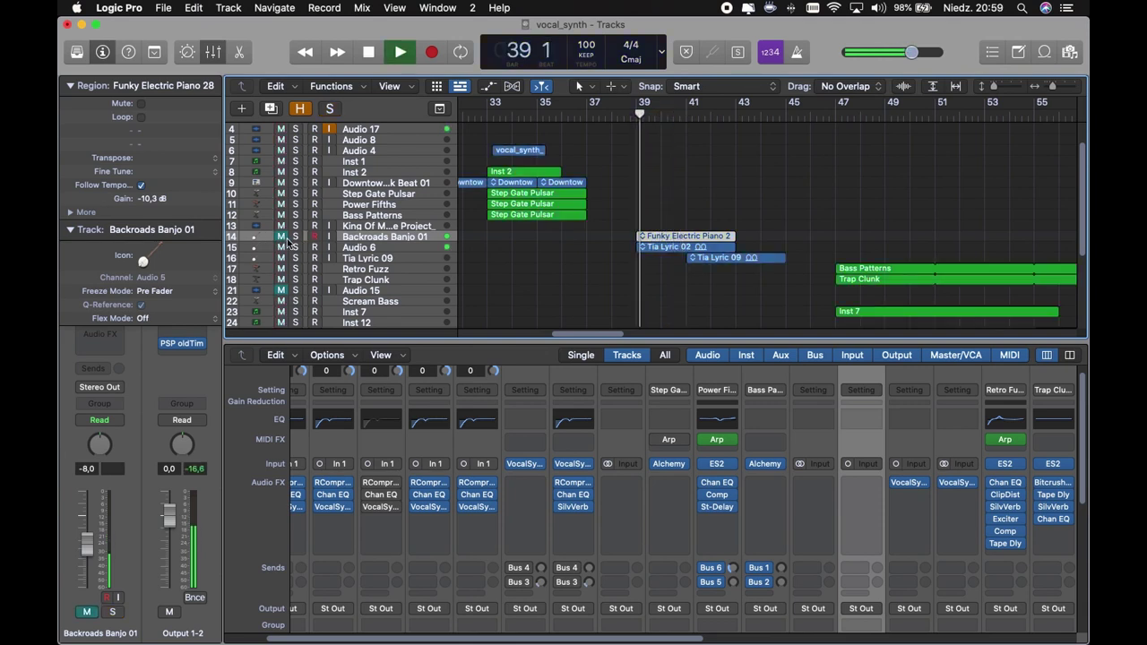
{"action": "scroll", "coordinate": [673, 311], "scroll_direction": "down", "scroll_amount": 1}
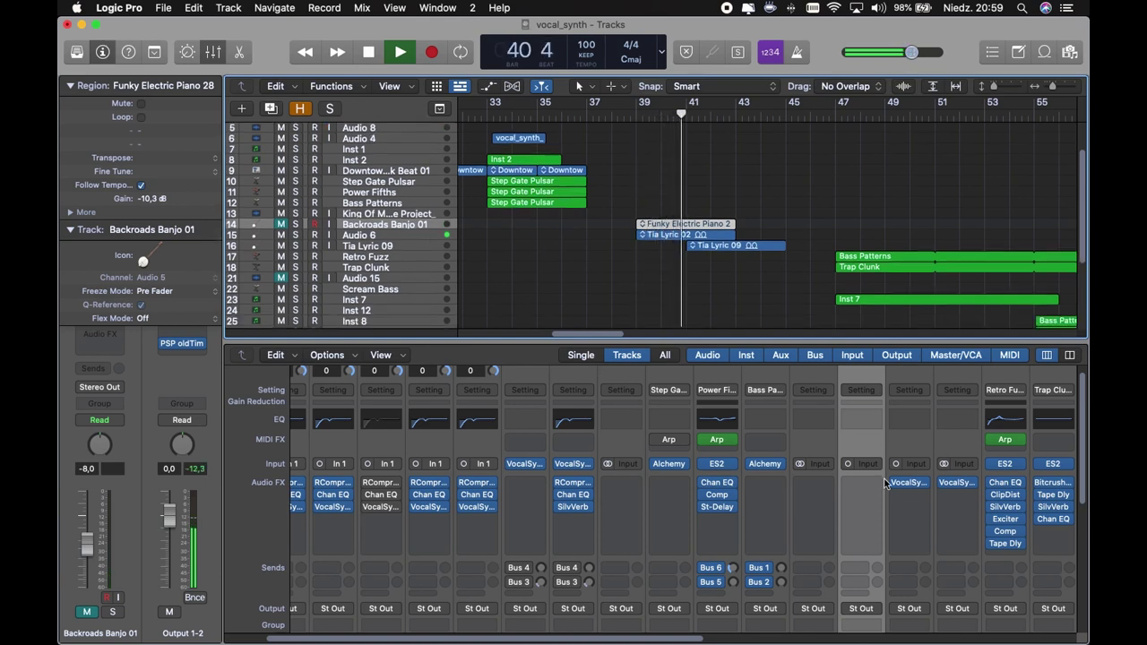
{"action": "left_click", "coordinate": [944, 489]}
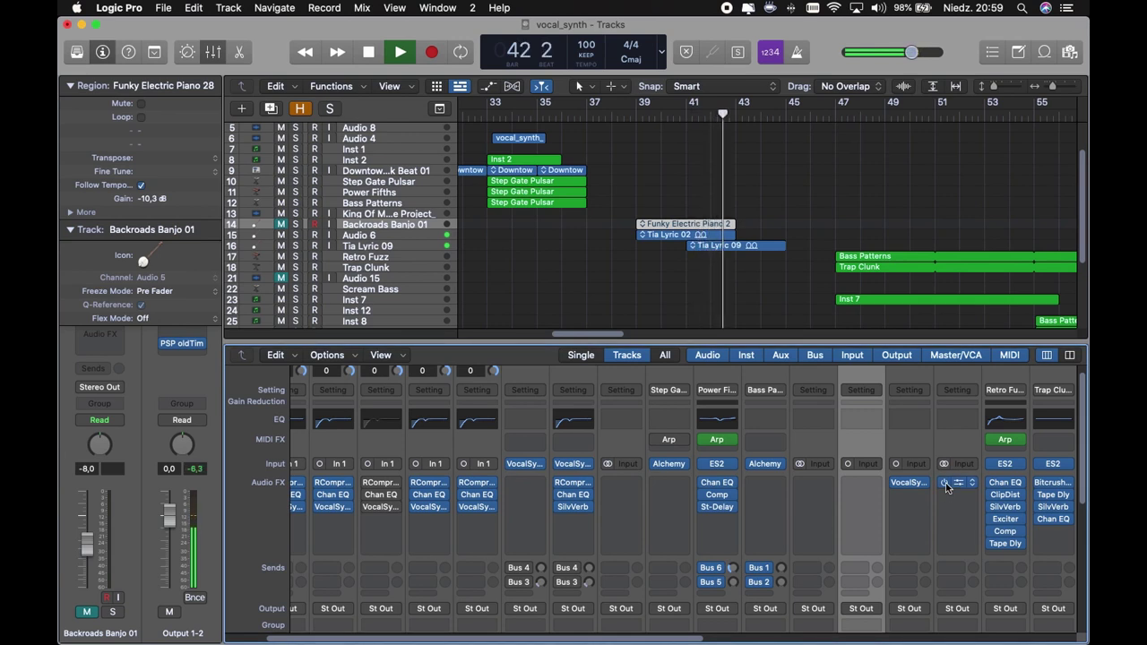
{"action": "key", "text": "space"}
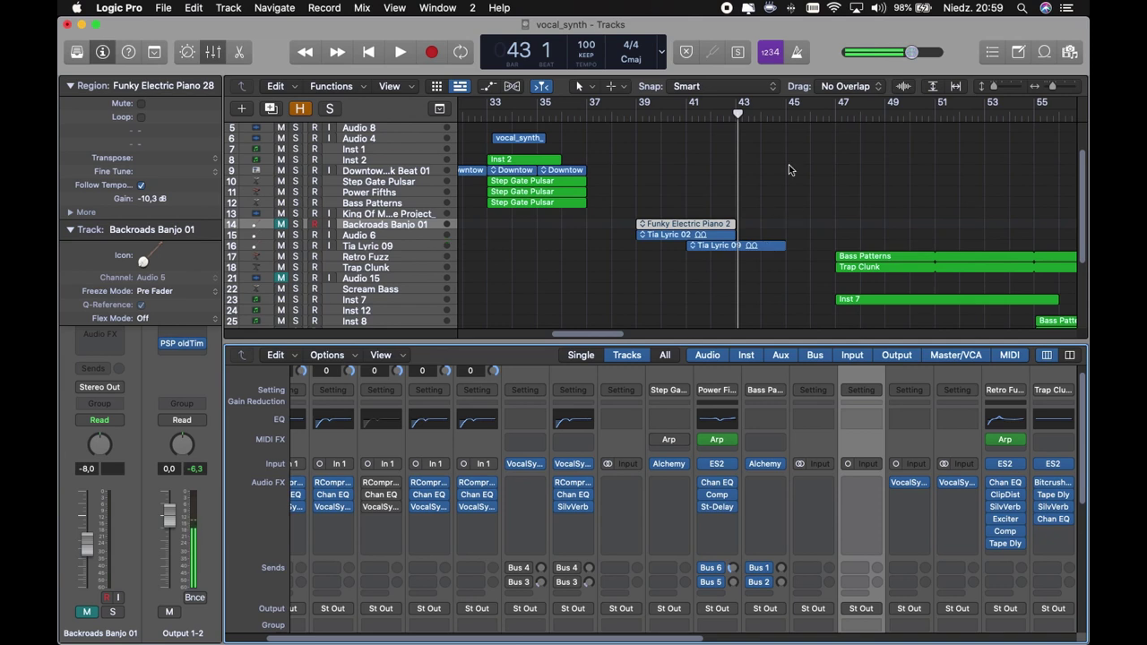
Examine the tracks and regions of the example song from bar 47 onwards while it plays
{"action": "scroll", "coordinate": [789, 169], "scroll_direction": "right", "scroll_amount": 5}
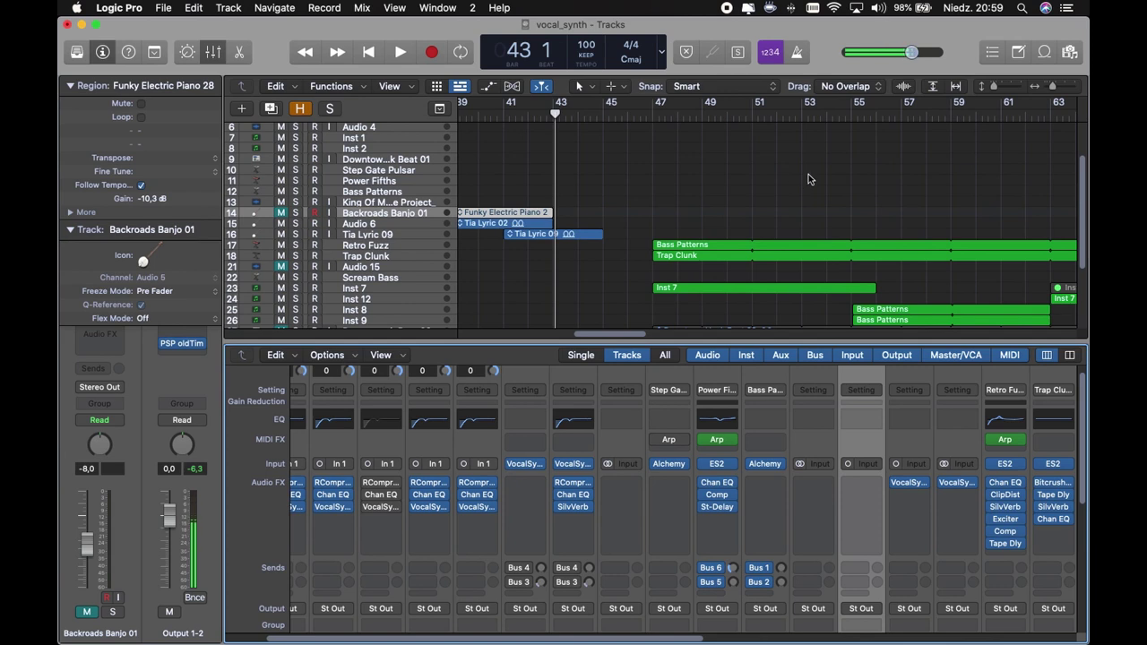
{"action": "scroll", "coordinate": [809, 175], "scroll_direction": "down", "scroll_amount": 2}
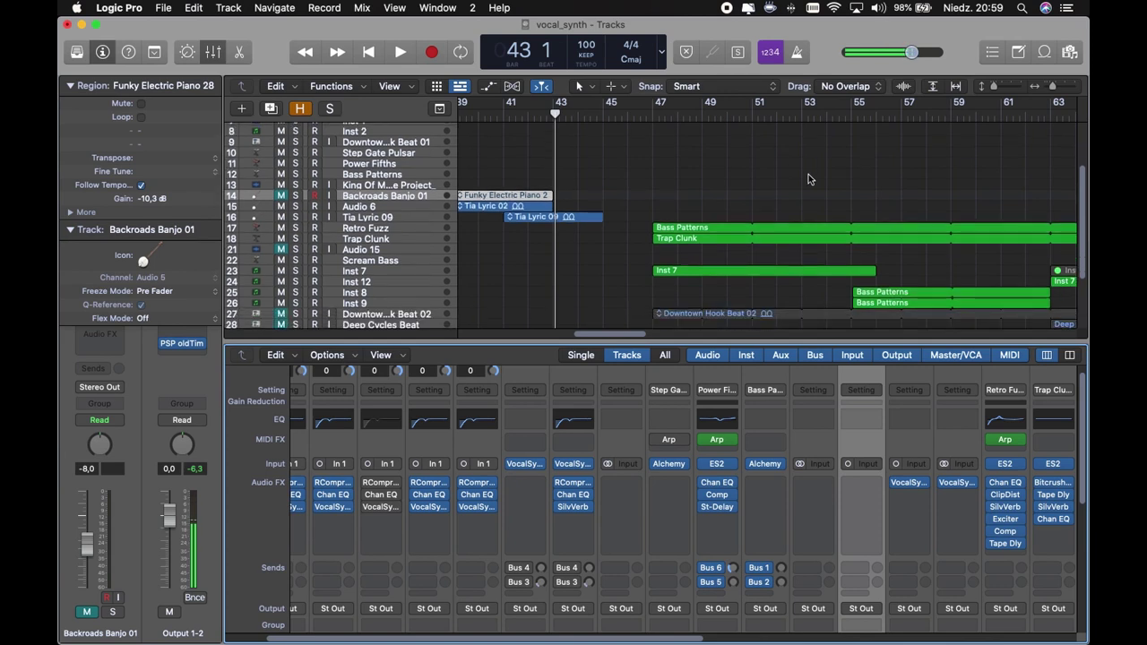
{"action": "scroll", "coordinate": [809, 179], "scroll_direction": "down", "scroll_amount": 5}
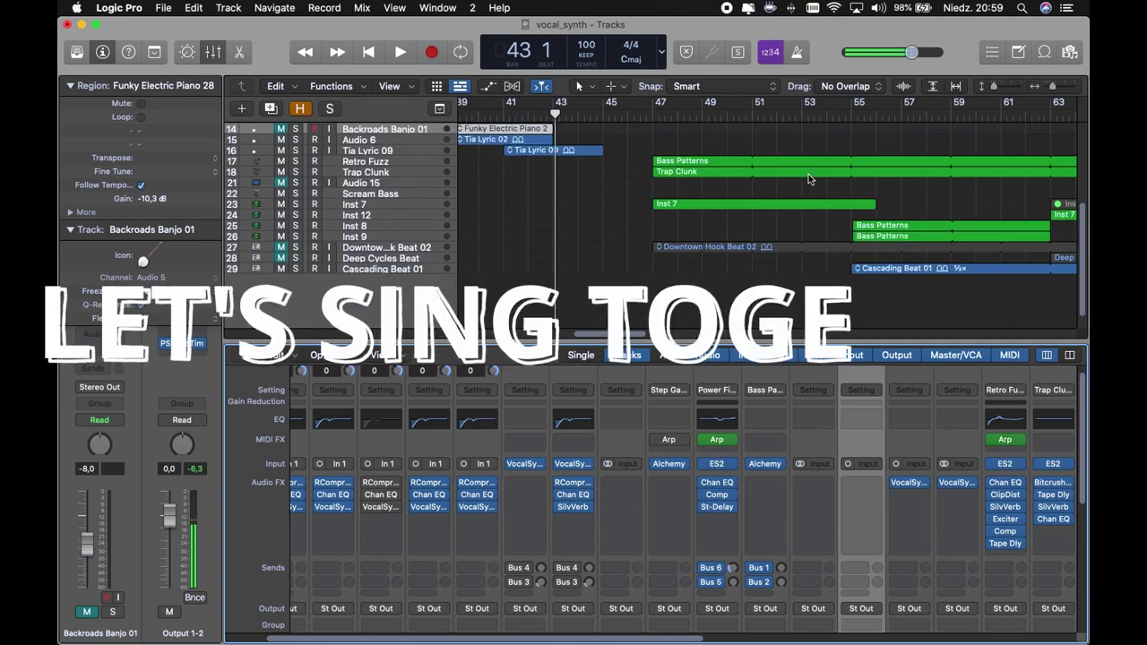
{"action": "scroll", "coordinate": [808, 174], "scroll_direction": "right", "scroll_amount": 10}
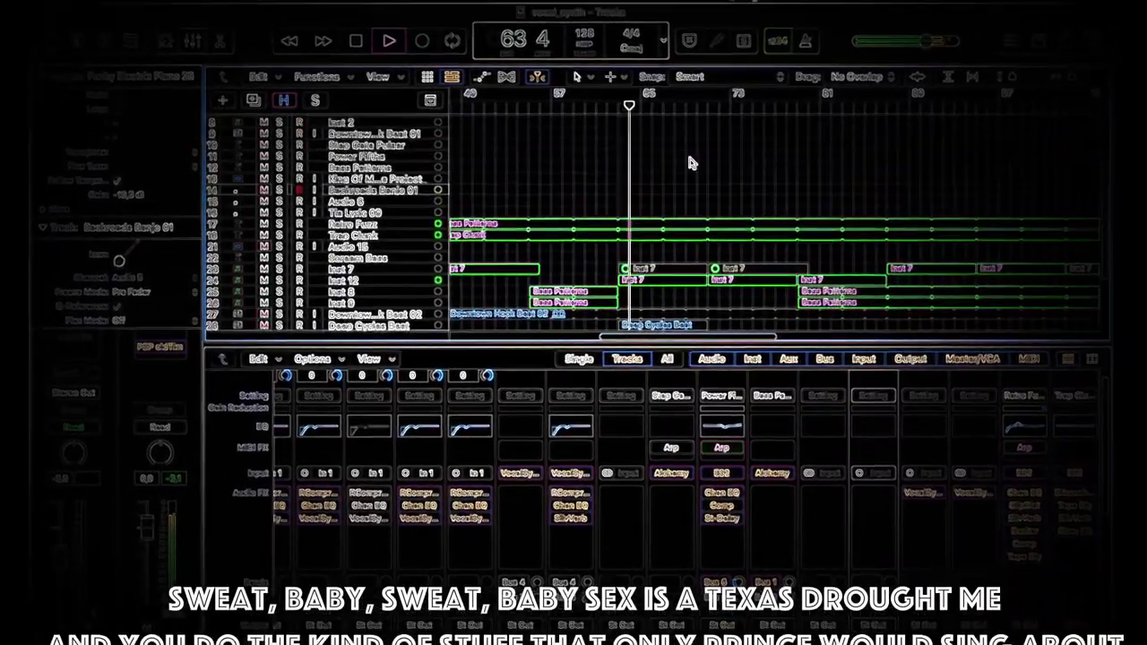
{"action": "scroll", "coordinate": [681, 175], "scroll_direction": "down", "scroll_amount": 3}
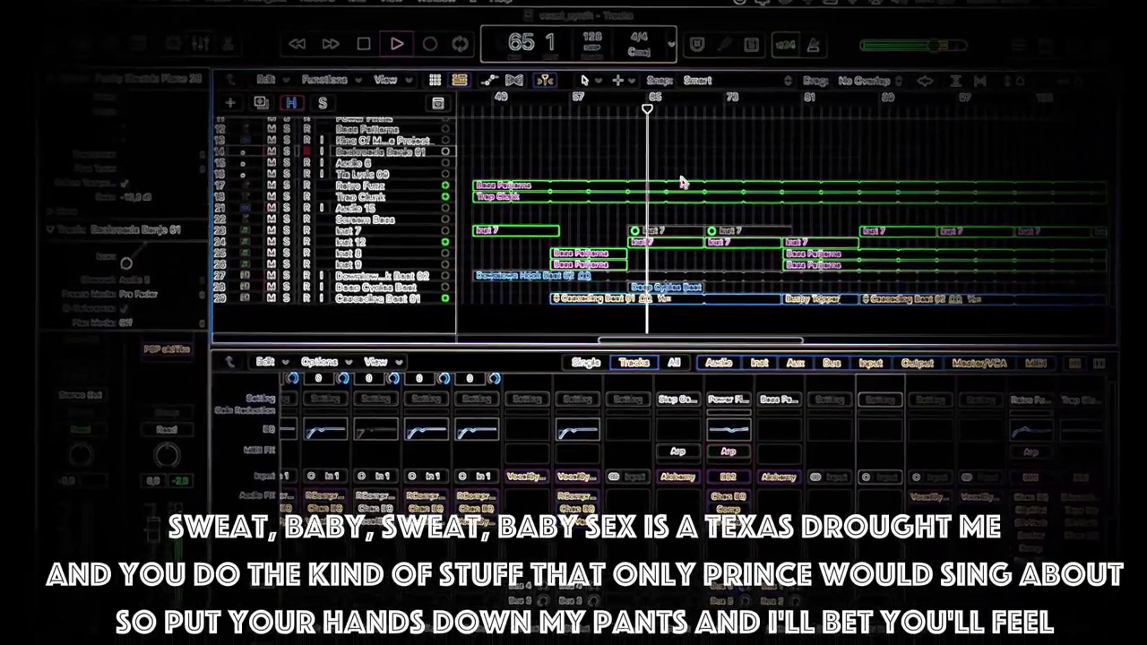
{"action": "scroll", "coordinate": [681, 182], "scroll_direction": "down", "scroll_amount": 2}
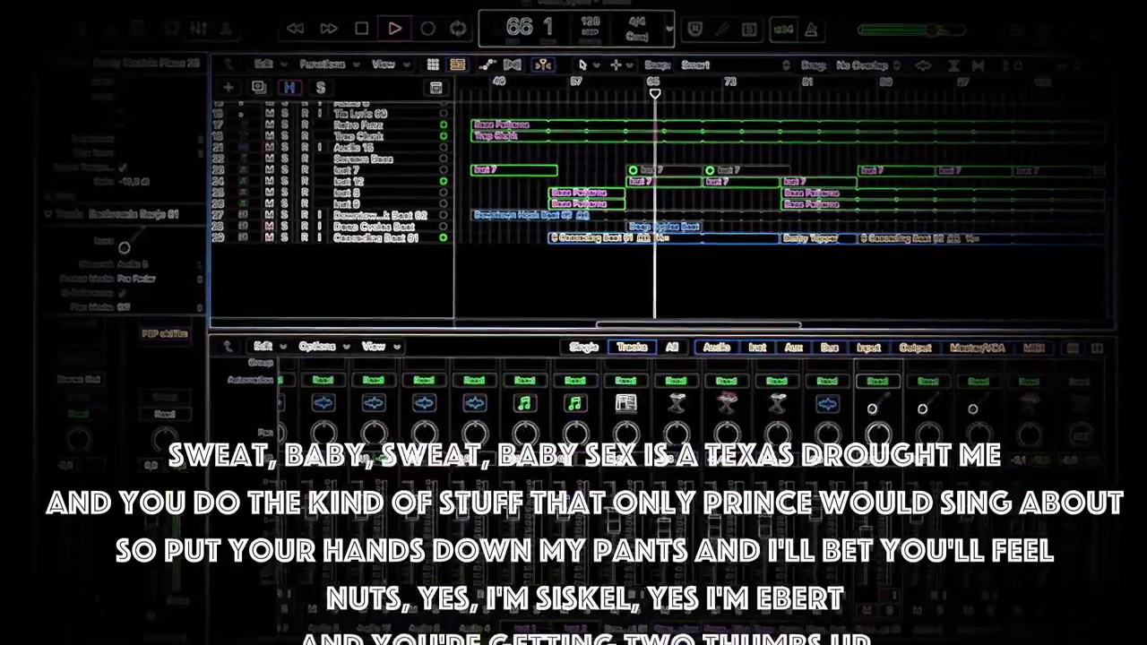
{"action": "scroll", "coordinate": [758, 411], "scroll_direction": "up", "scroll_amount": 3}
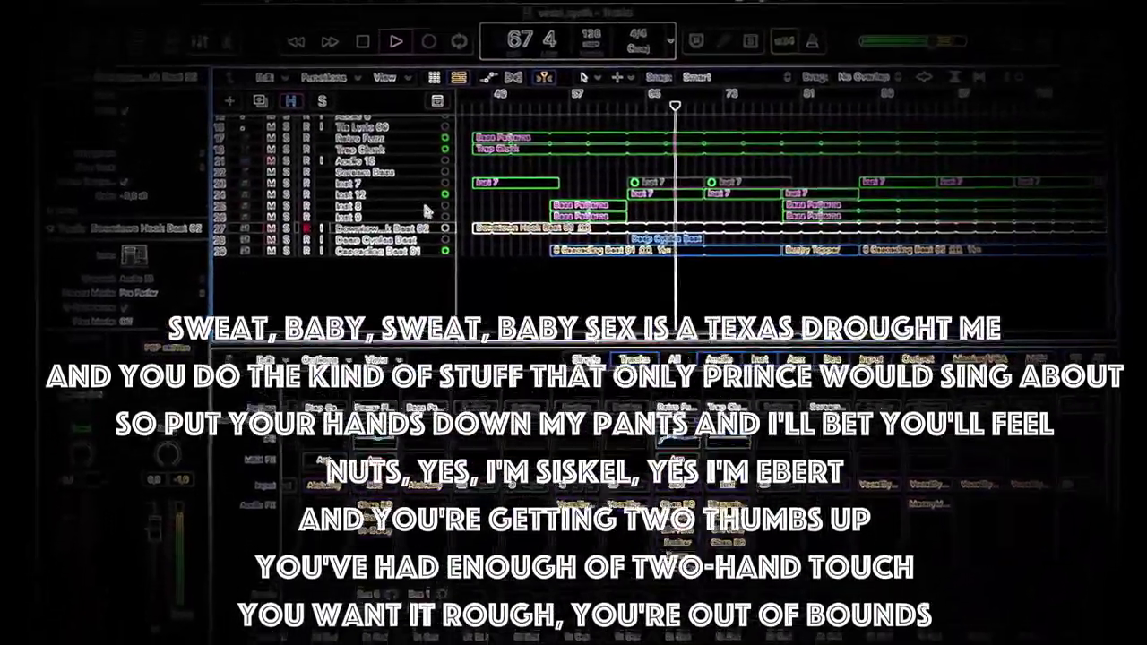
Select the Inst 12 track during playback and view the notes in the Inst 8, Inst 7 and Inst 9 regions
{"action": "left_click", "coordinate": [416, 197]}
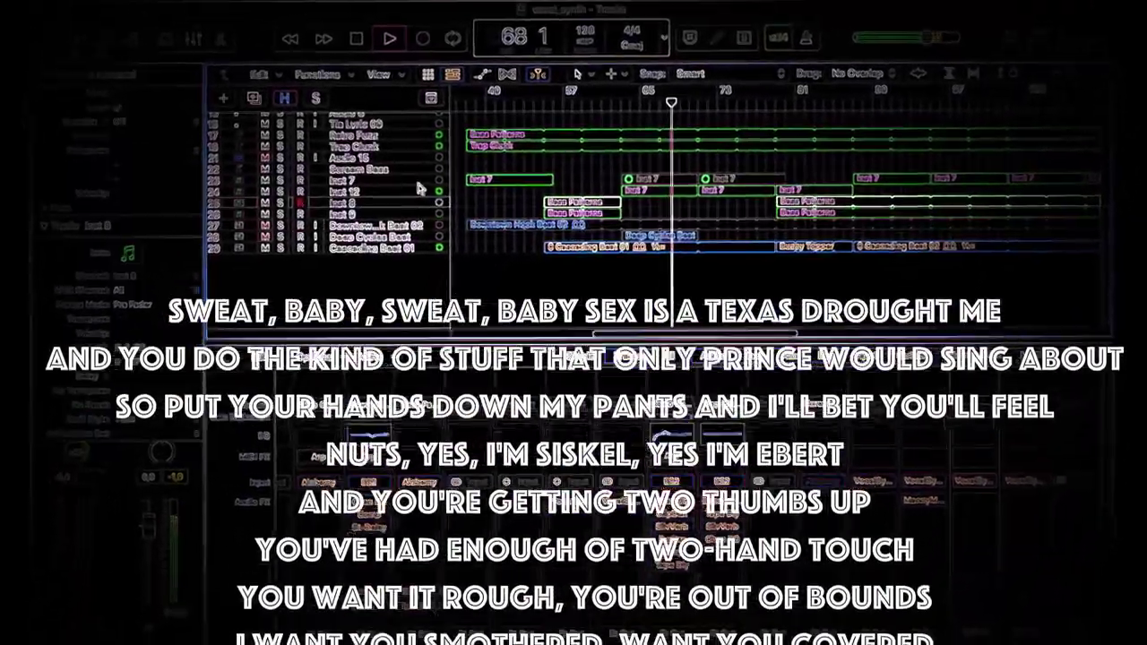
{"action": "scroll", "coordinate": [419, 189], "scroll_direction": "up", "scroll_amount": 3}
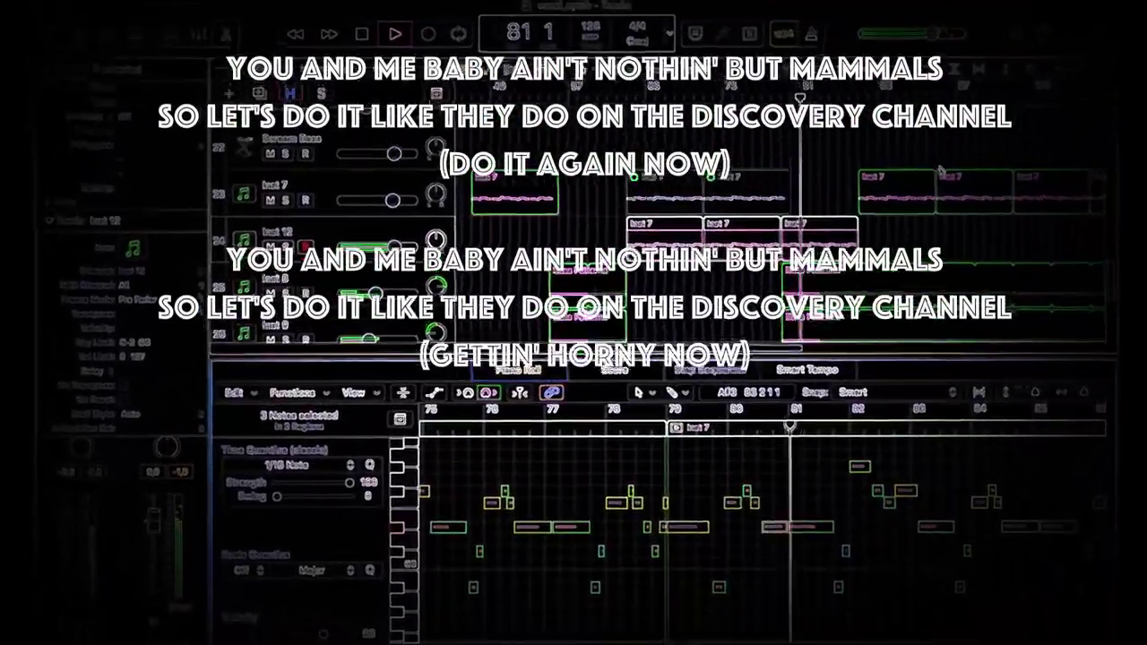
{"action": "scroll", "coordinate": [948, 233], "scroll_direction": "down", "scroll_amount": 1}
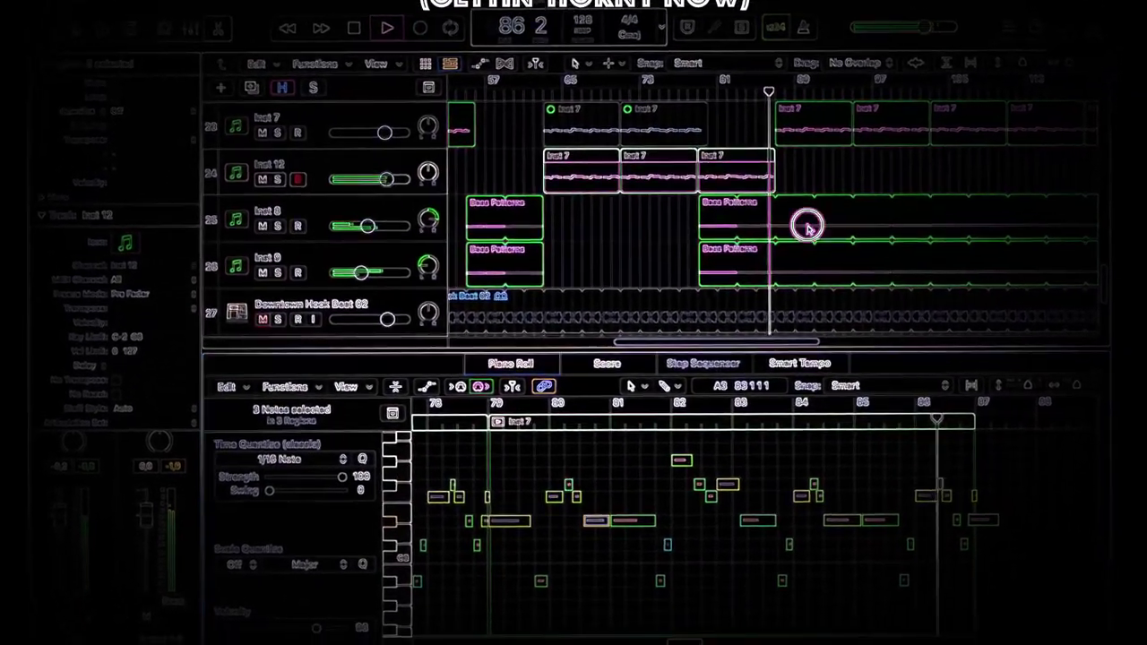
{"action": "left_click", "coordinate": [807, 227]}
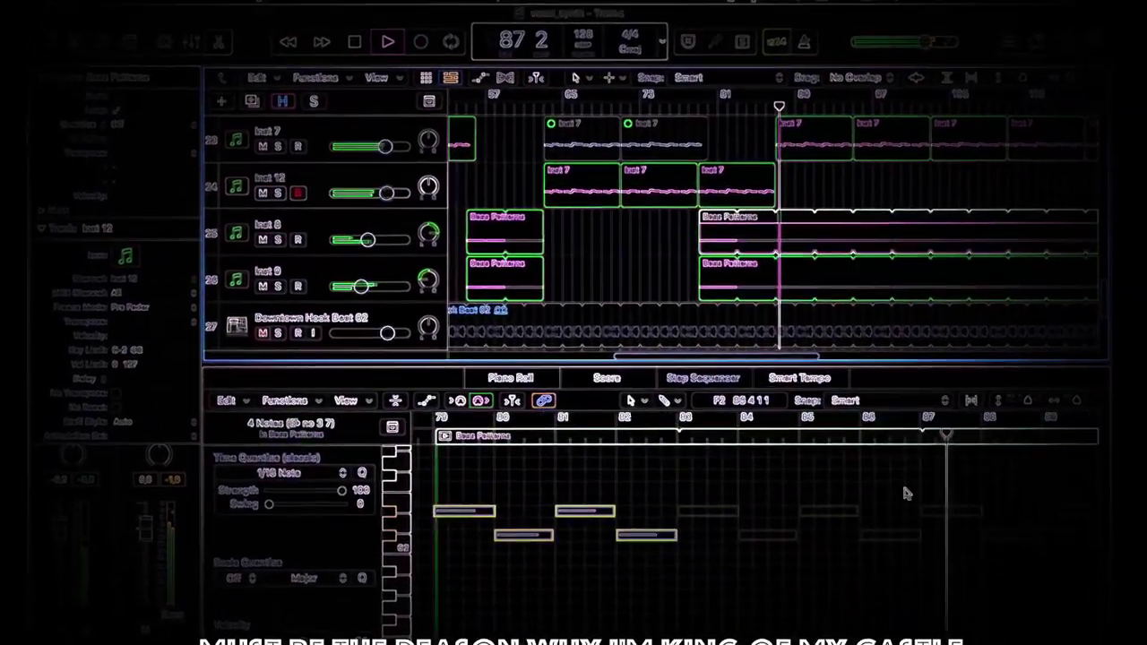
{"action": "left_click", "coordinate": [809, 158]}
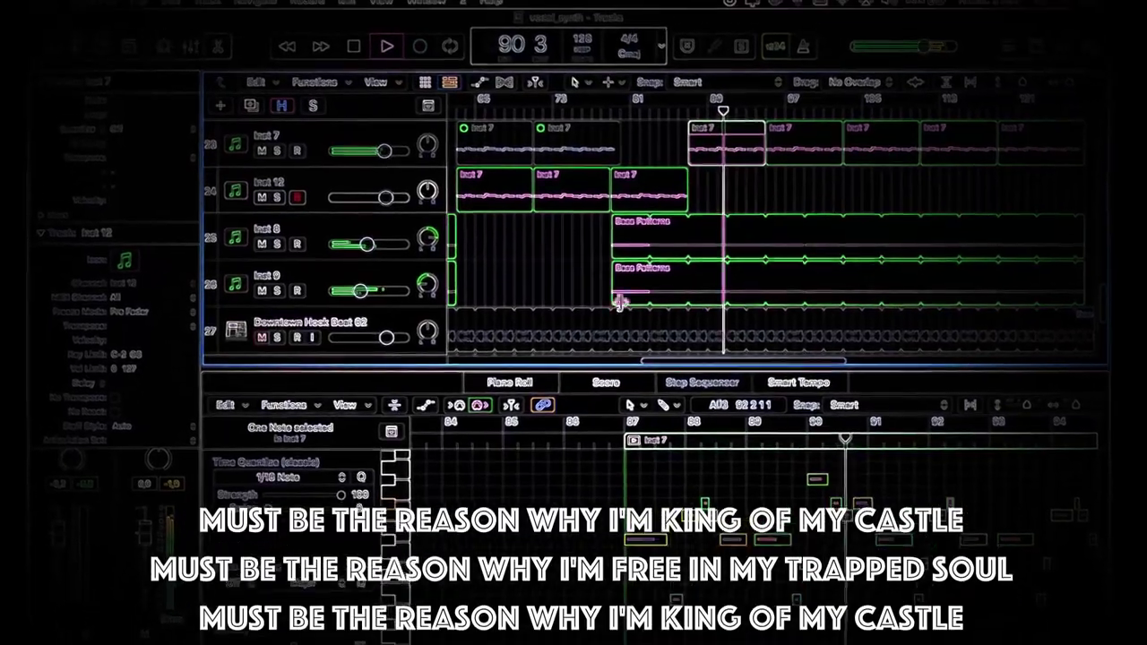
{"action": "left_click", "coordinate": [764, 292]}
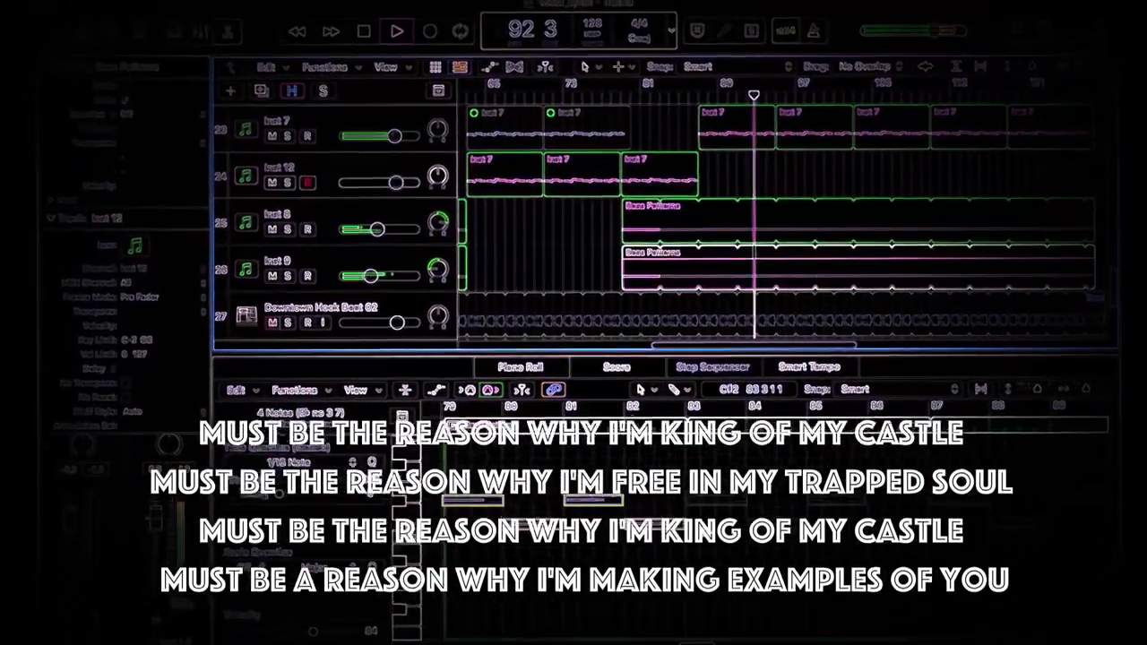
Review the instrument tracks around bar 97 during playback and select the regions on the Inst 7 track
{"action": "scroll", "coordinate": [874, 222], "scroll_direction": "down", "scroll_amount": 2}
{"action": "scroll", "coordinate": [868, 206], "scroll_direction": "down", "scroll_amount": 2}
{"action": "scroll", "coordinate": [868, 210], "scroll_direction": "up", "scroll_amount": 6}
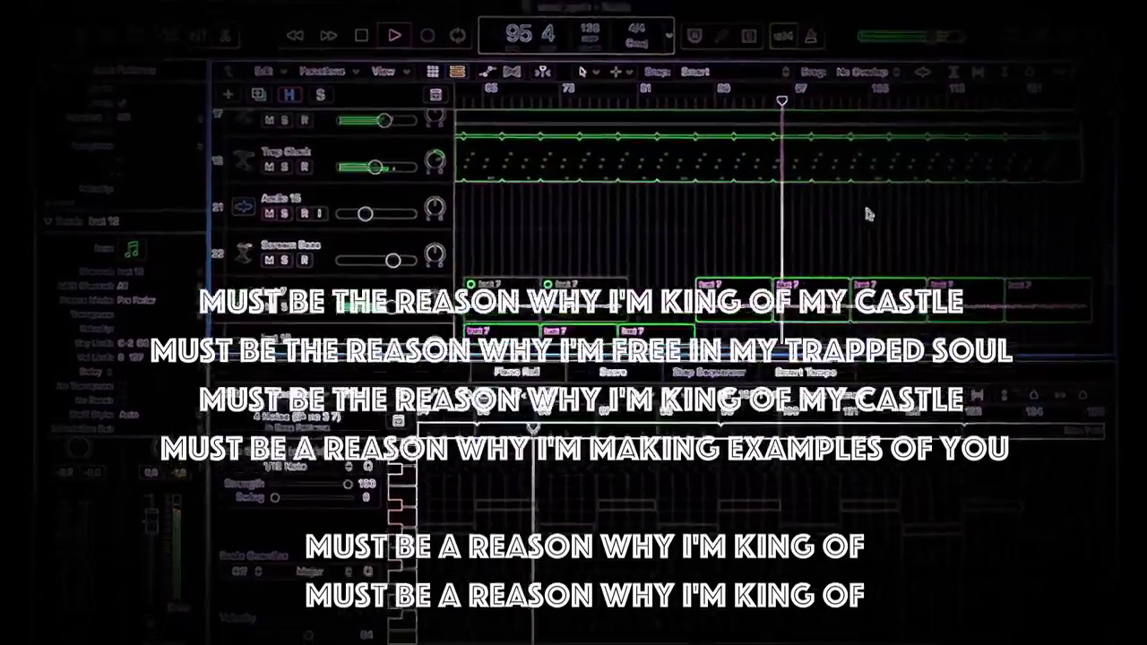
{"action": "scroll", "coordinate": [856, 210], "scroll_direction": "up", "scroll_amount": 1}
{"action": "scroll", "coordinate": [852, 213], "scroll_direction": "up", "scroll_amount": 2}
{"action": "scroll", "coordinate": [860, 222], "scroll_direction": "down", "scroll_amount": 3}
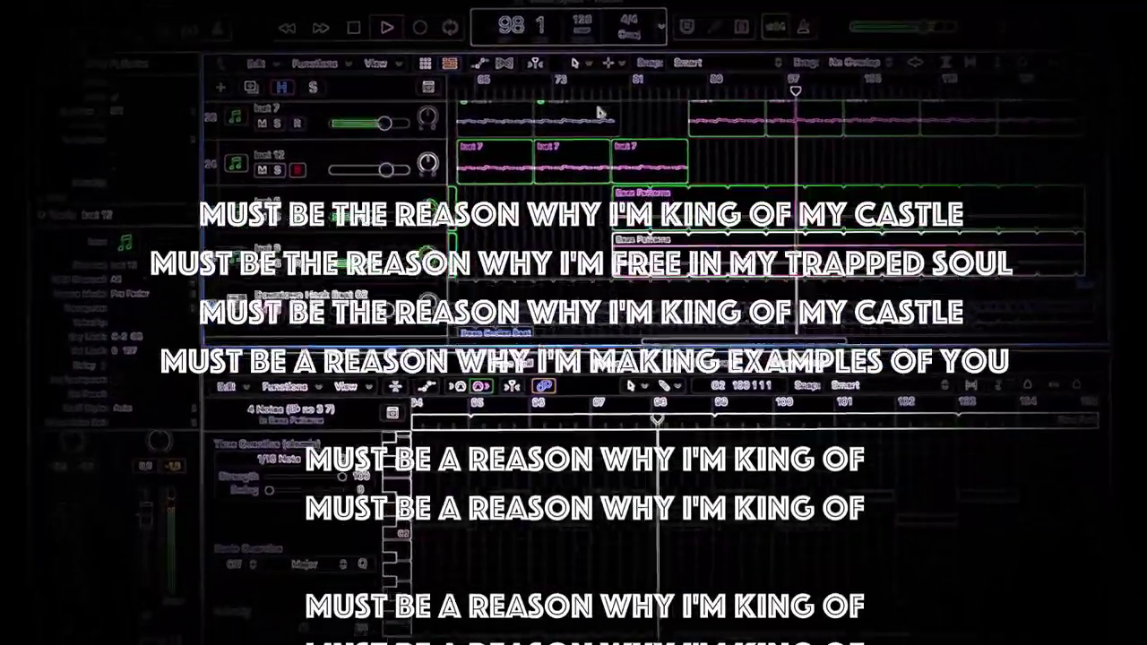
{"action": "left_click", "coordinate": [557, 137]}
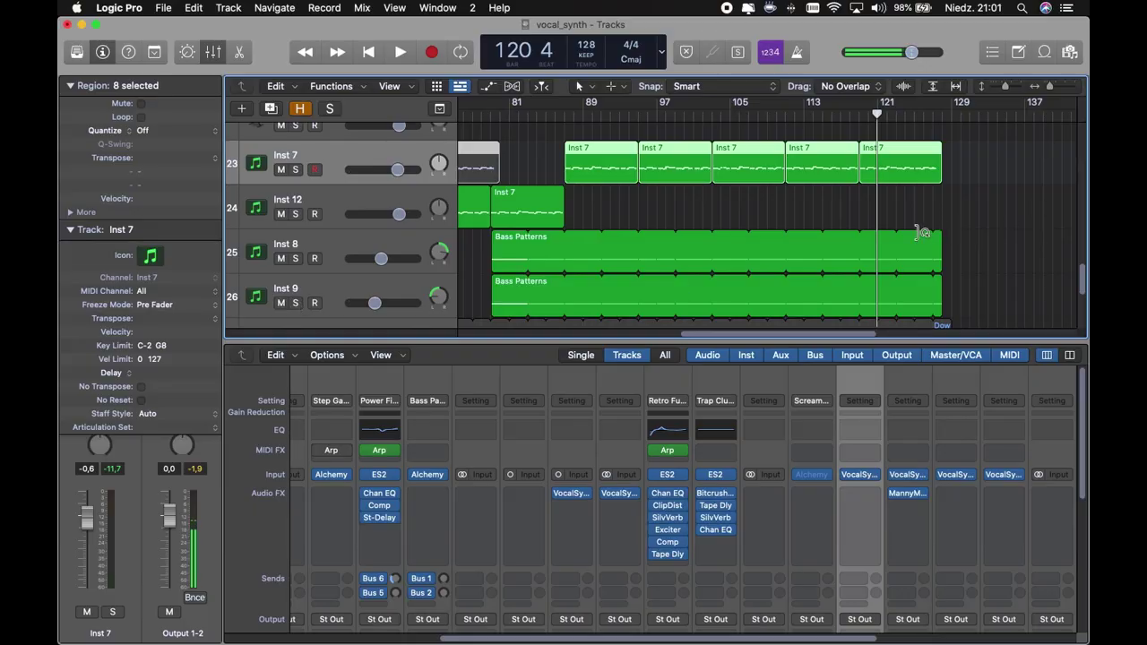
Show the whole arrangement and open VocalSynth 2 on the Inst 7 track to view its vocoder and effect settings
{"action": "left_click", "coordinate": [921, 234], "text": "ctrl+alt"}
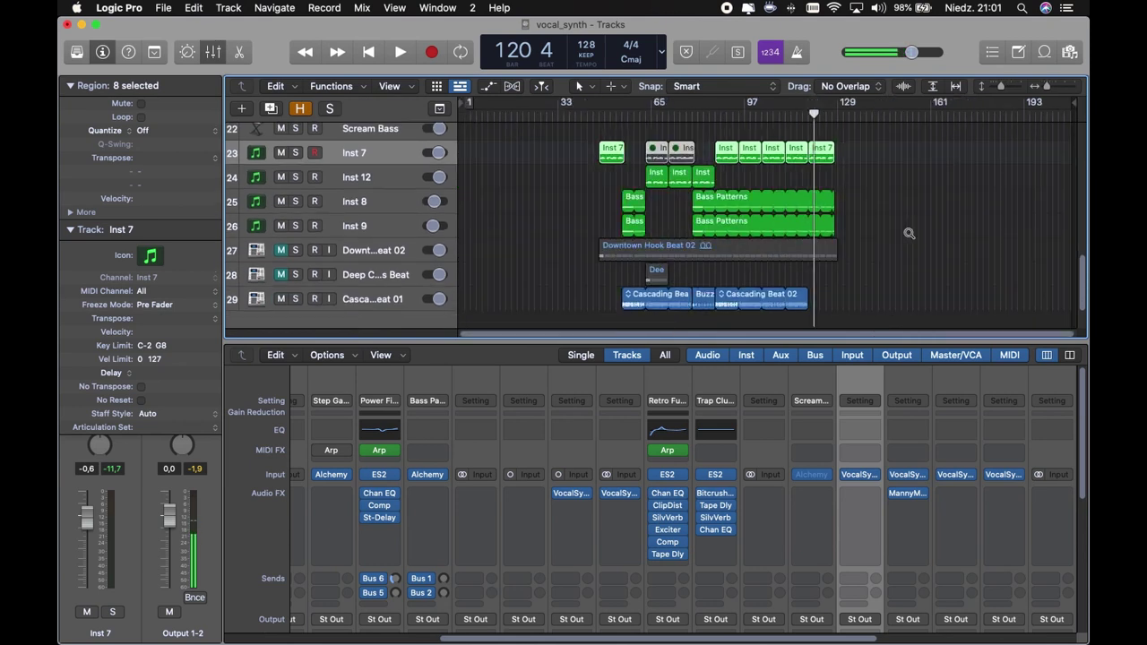
{"action": "scroll", "coordinate": [764, 239], "scroll_direction": "up", "scroll_amount": 4}
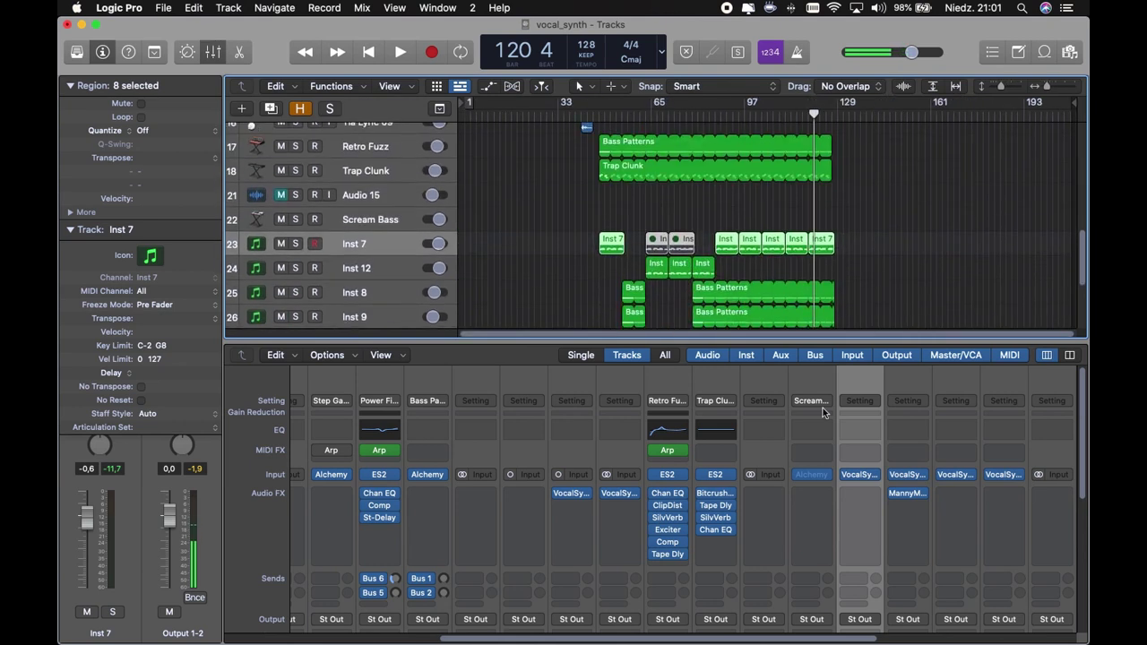
{"action": "left_click", "coordinate": [857, 476]}
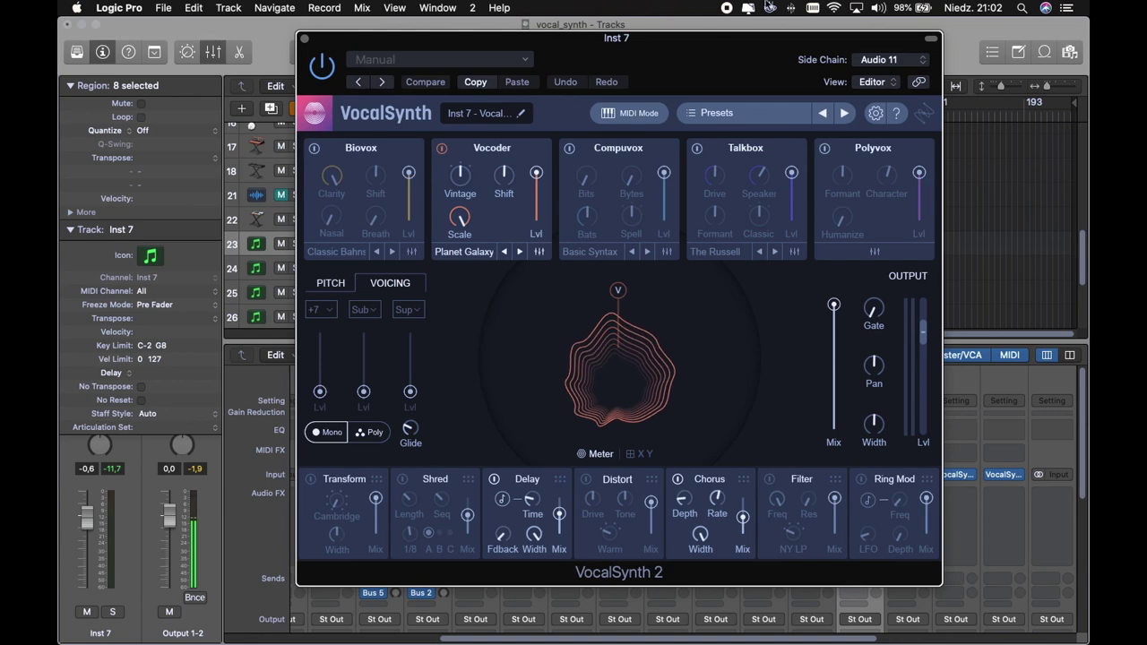
{"action": "left_click_drag", "start_coordinate": [710, 53], "coordinate": [607, 48]}
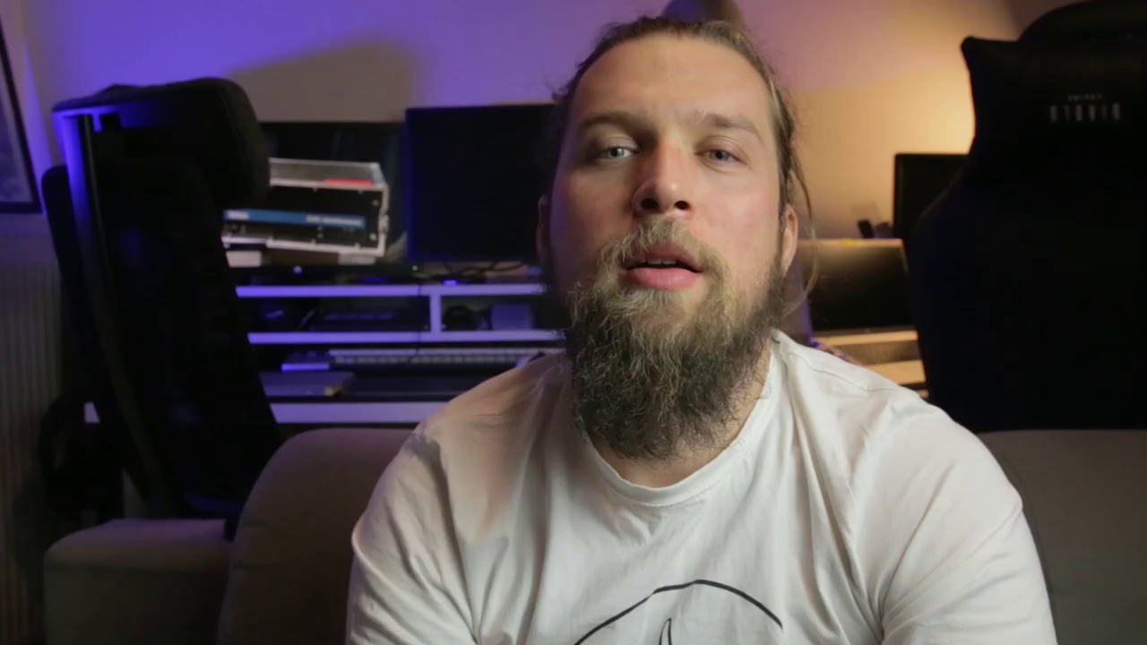